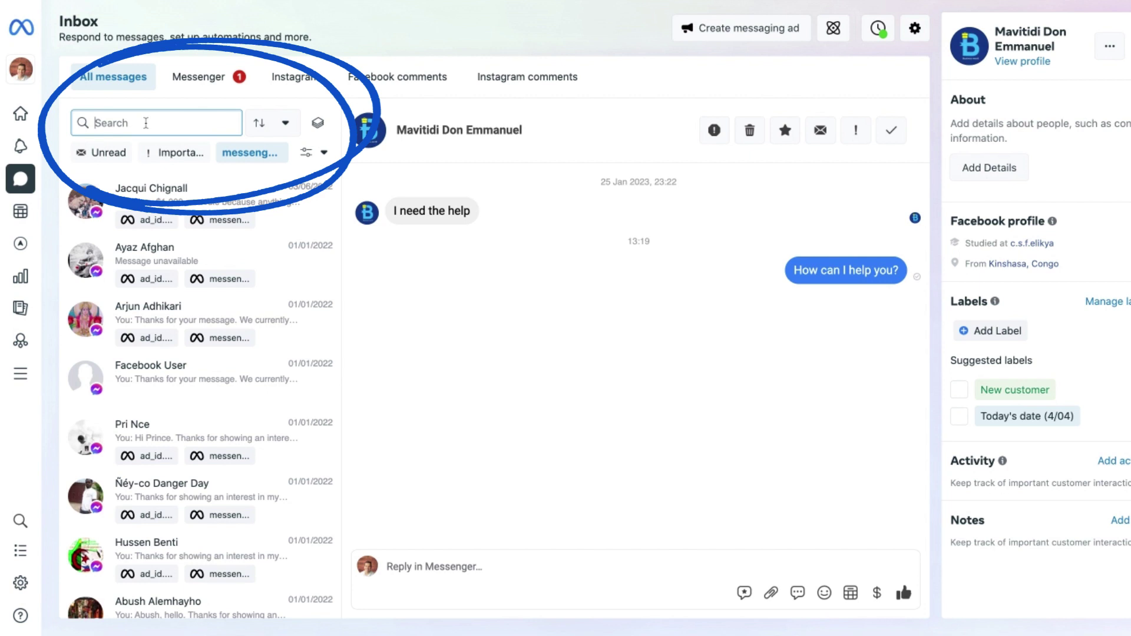
# - Search the inbox for a contact's first name, view their Messenger conversation, and clear the search
pyautogui.write('stuart')
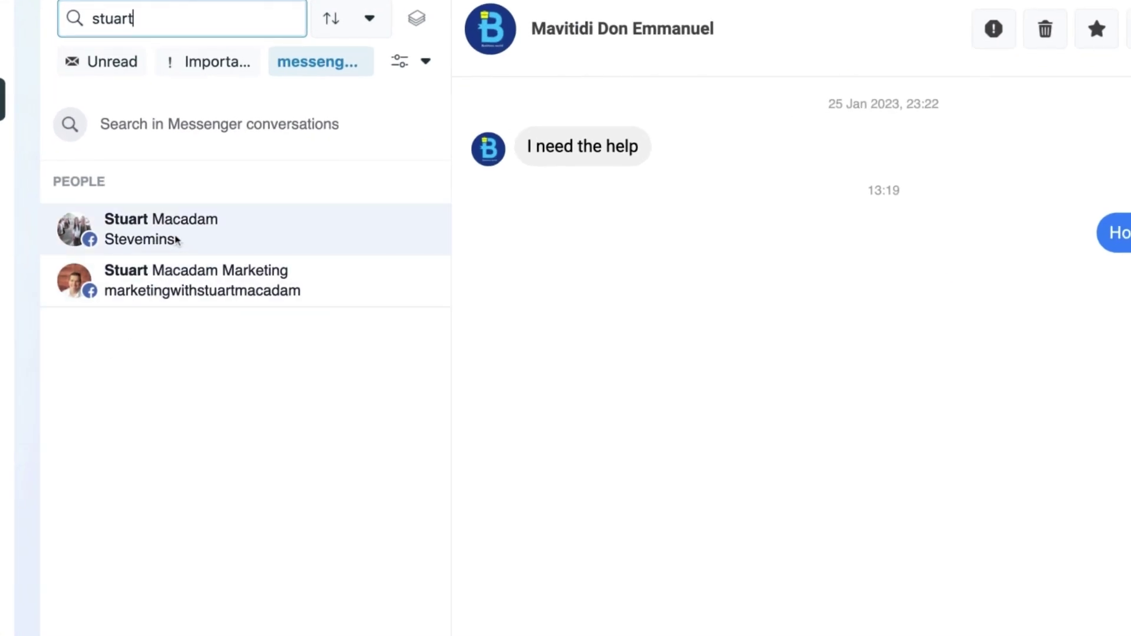
pyautogui.click(177, 239)
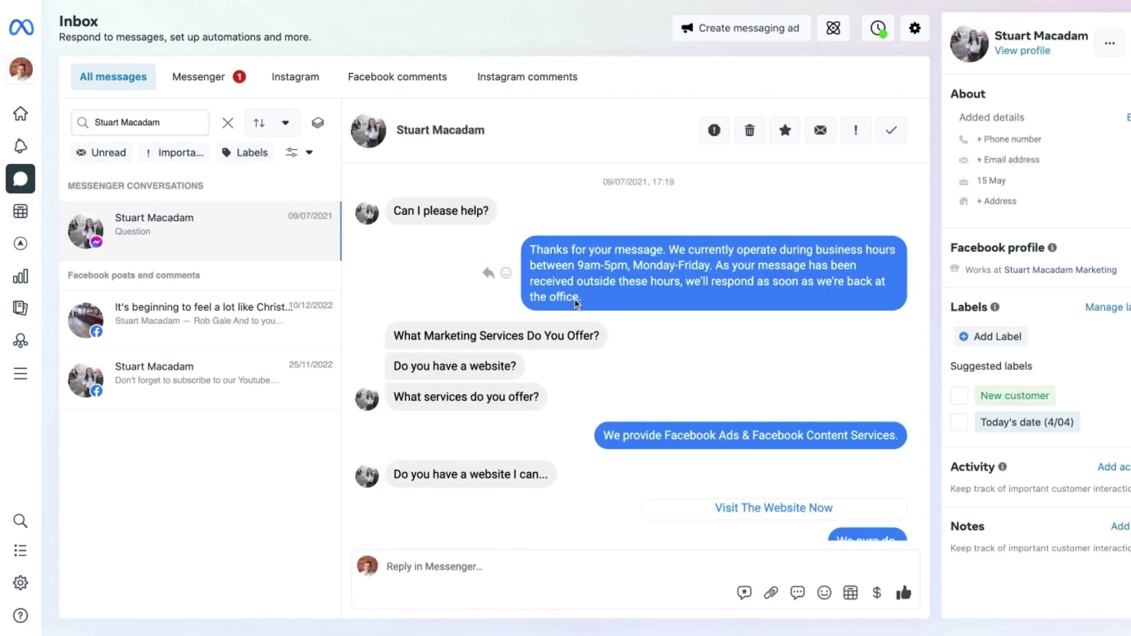
pyautogui.scroll(2, 577, 304)
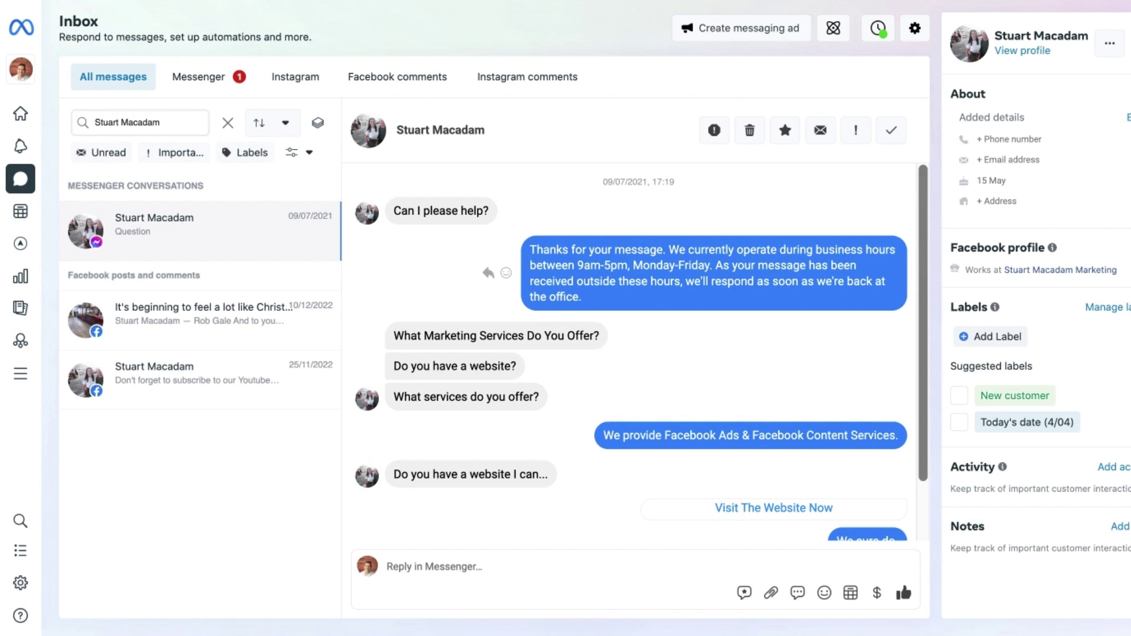
pyautogui.click(227, 125)
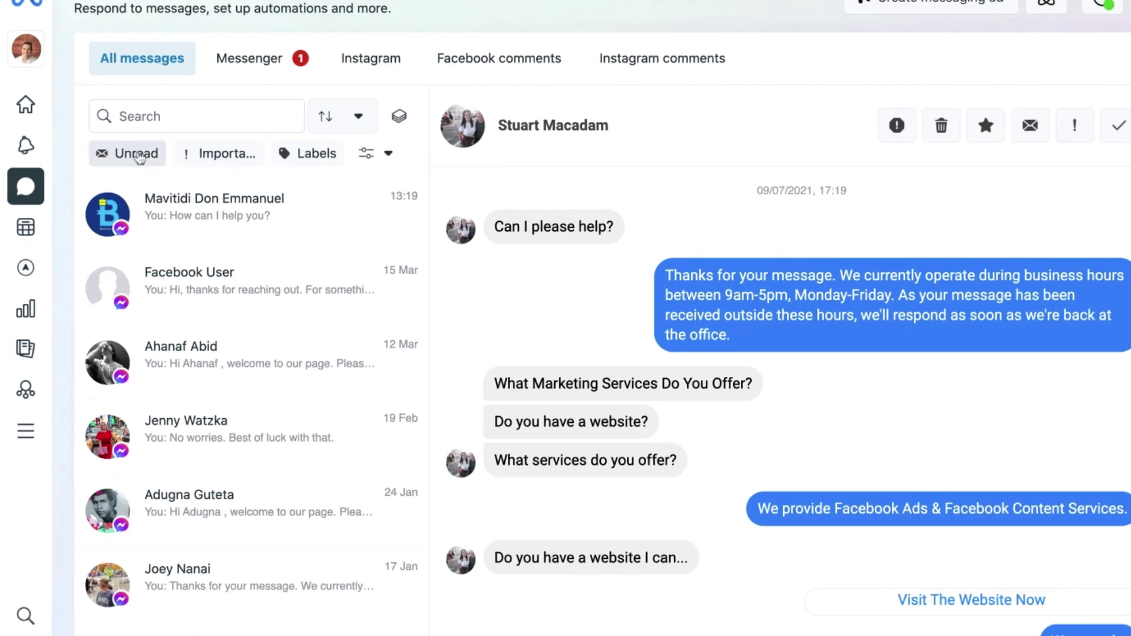
# - Filter the inbox by unread conversations, and switch the filter to important conversations
pyautogui.click(120, 158)
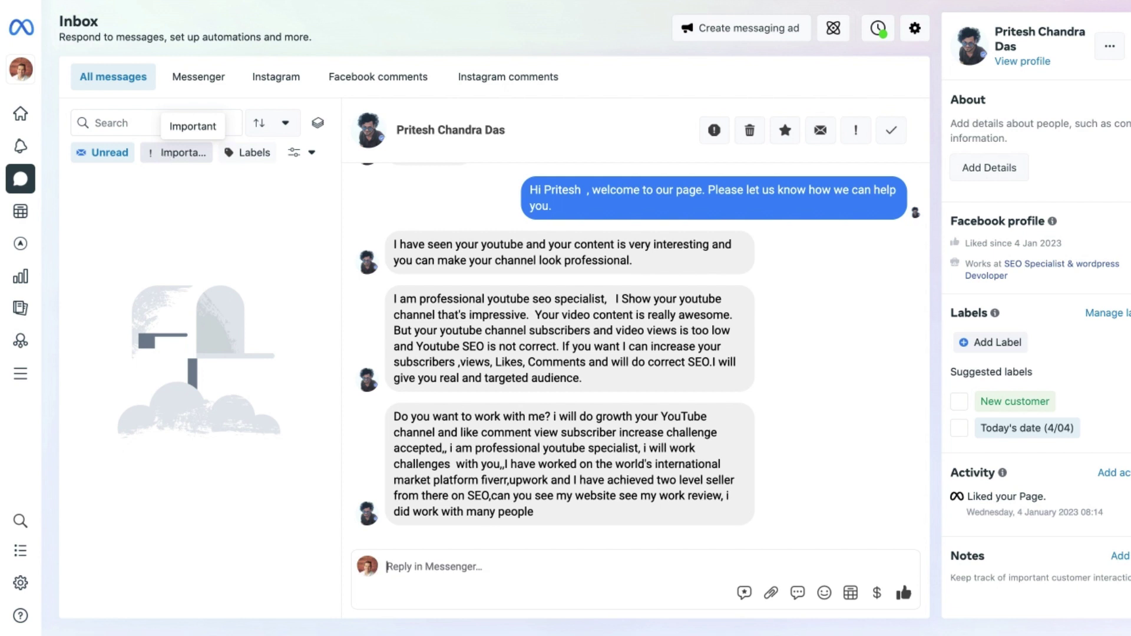
pyautogui.click(177, 152)
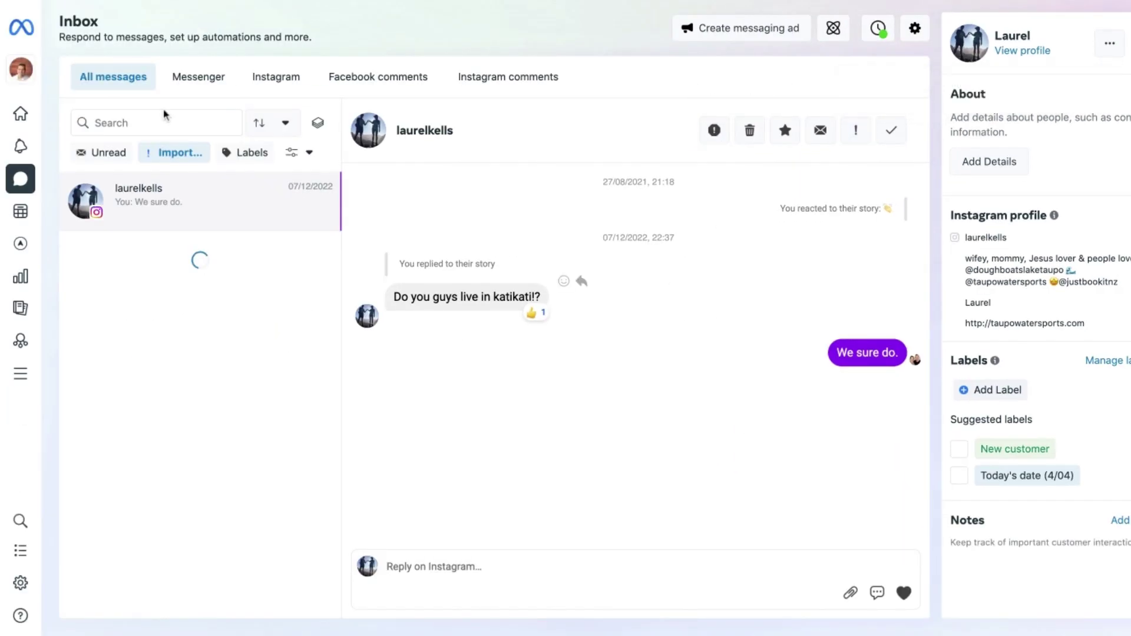
# - Filter the inbox conversations by the messenger_ads label
pyautogui.click(240, 161)
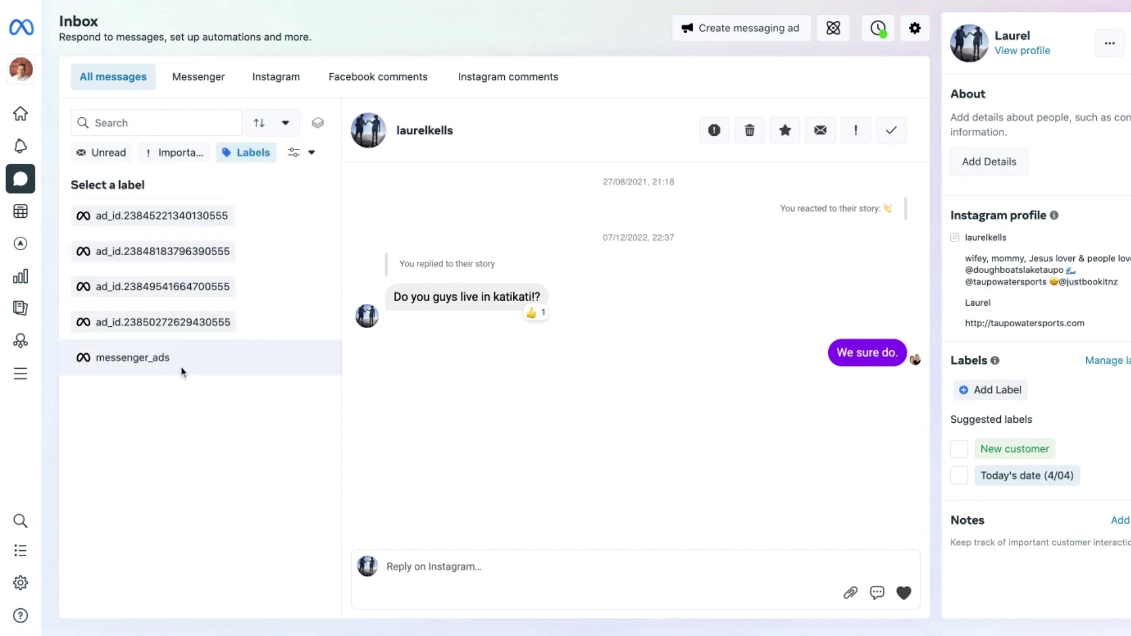
pyautogui.click(124, 371)
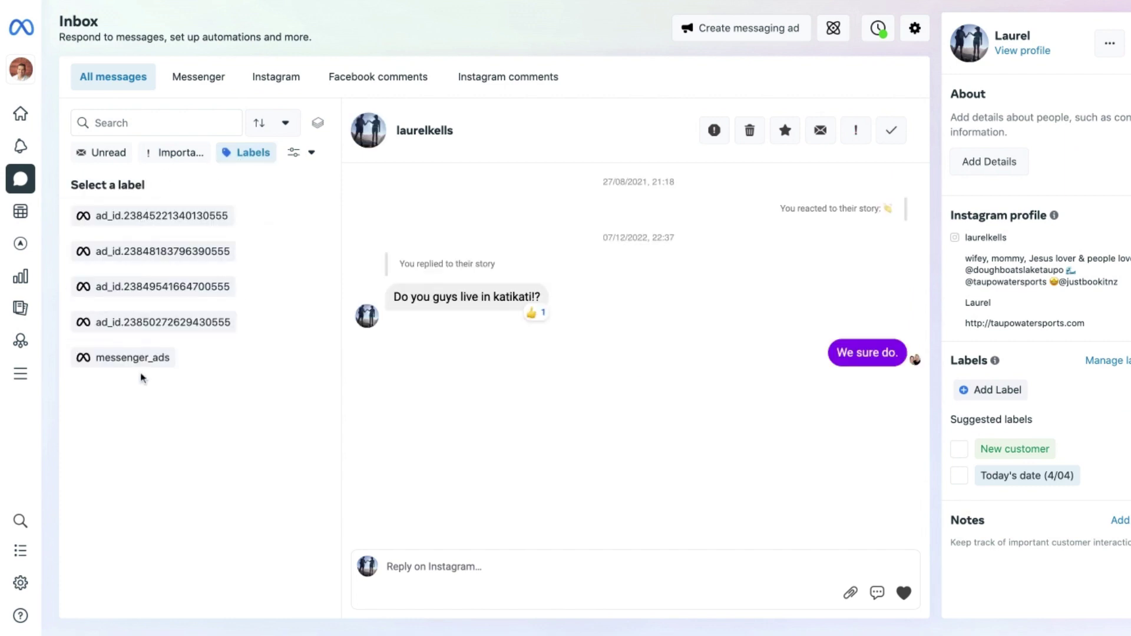
pyautogui.click(132, 369)
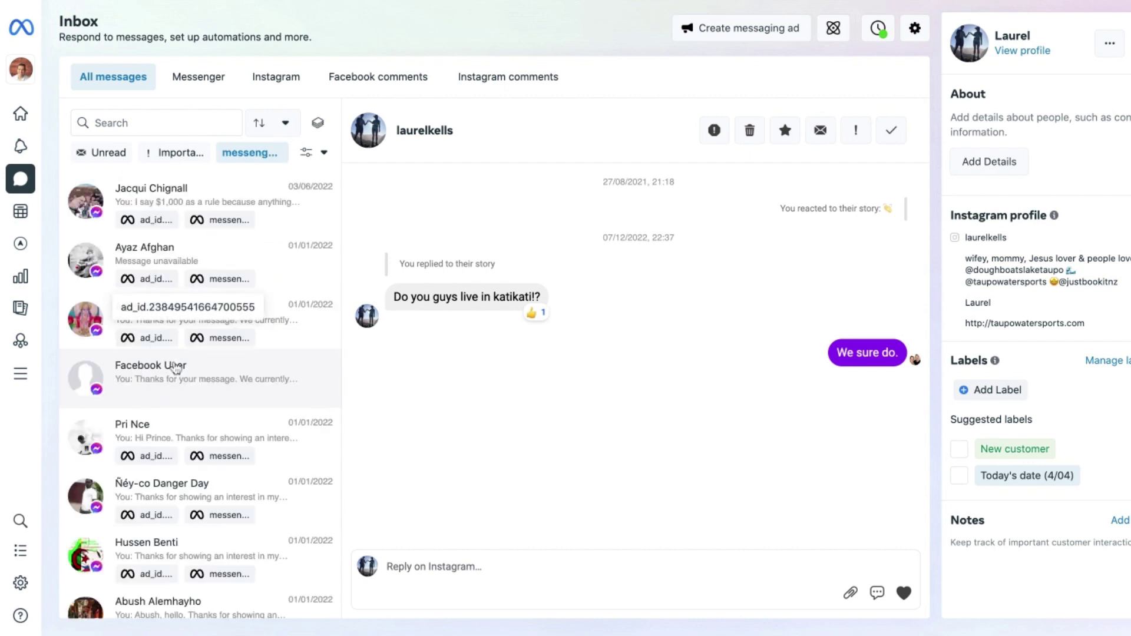
pyautogui.scroll(-6, 175, 369)
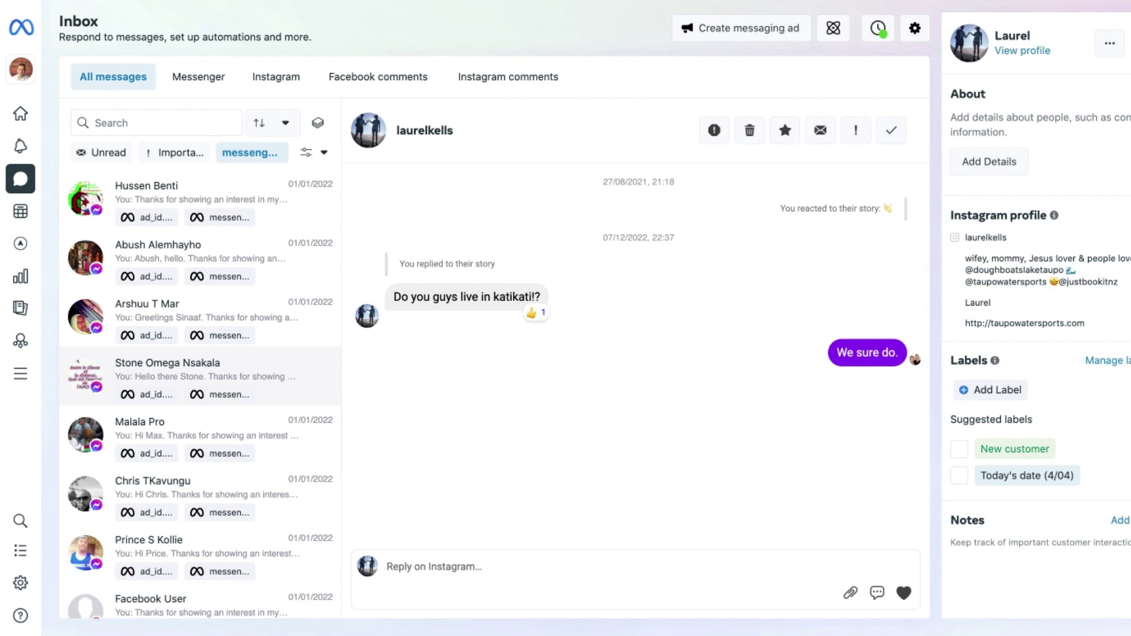
# - Mark two of the conversations labelled messenger_ads as important
pyautogui.click(176, 368)
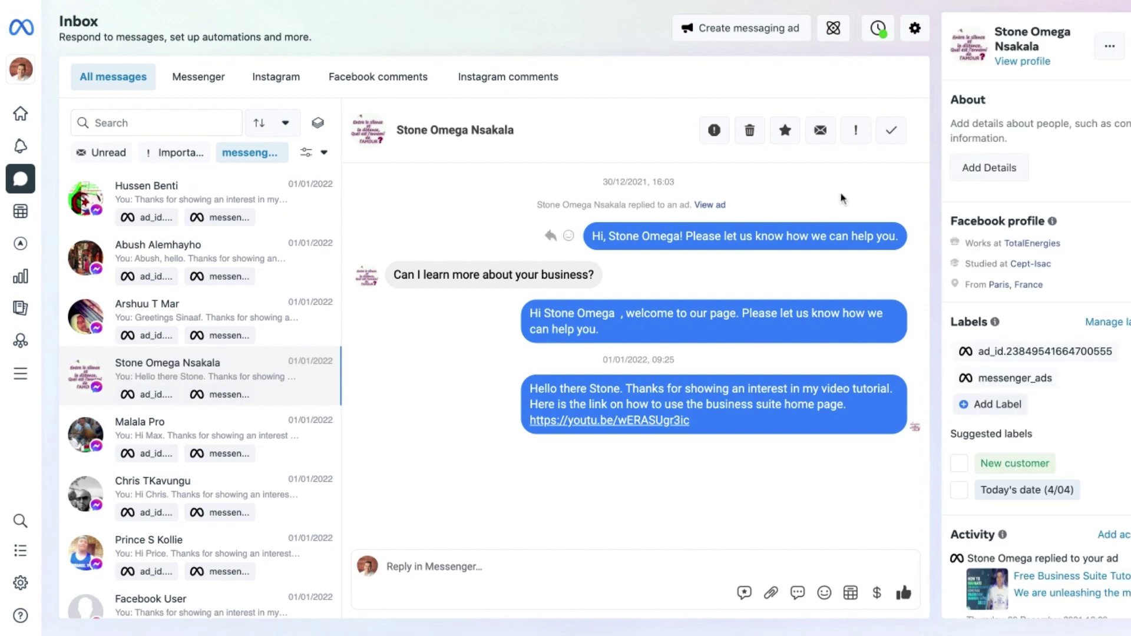
pyautogui.click(854, 139)
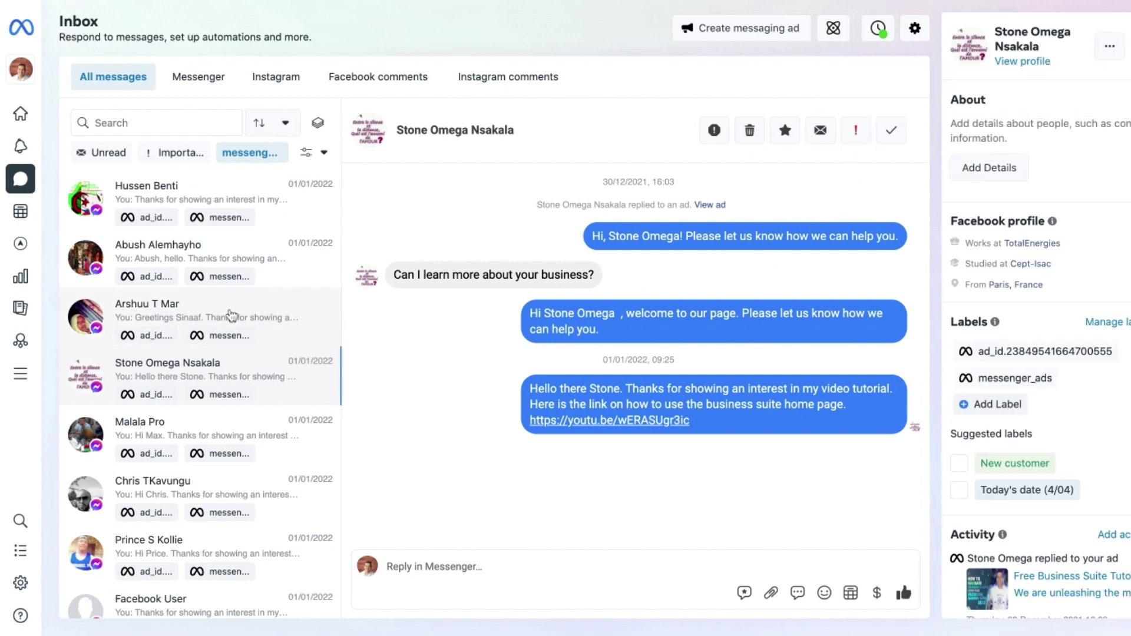
pyautogui.click(234, 260)
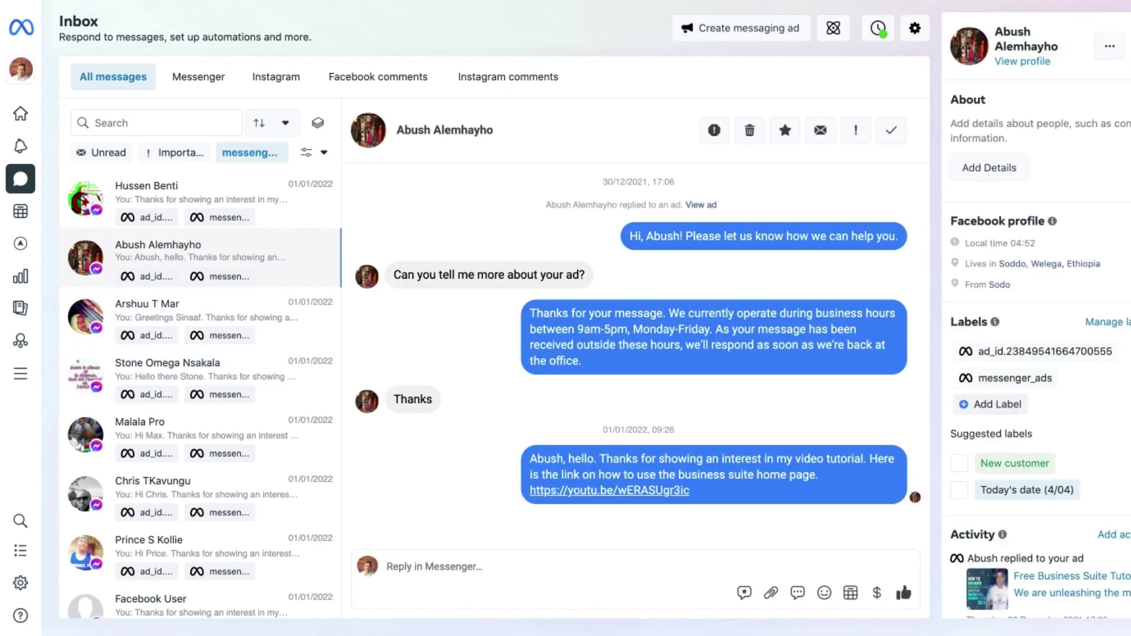
pyautogui.click(855, 131)
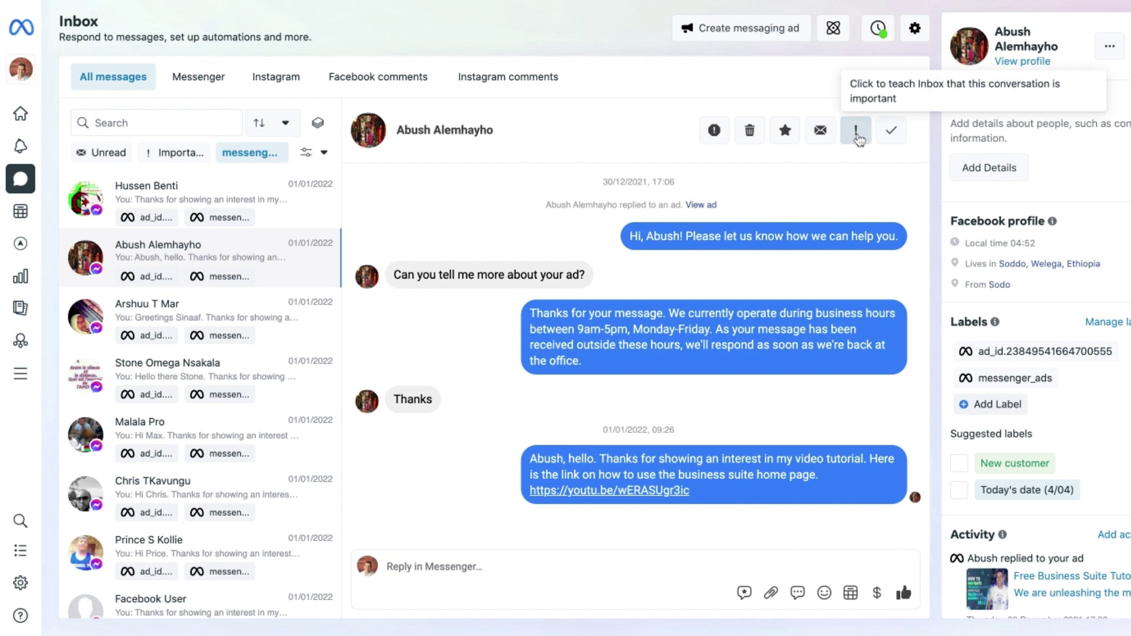
# - Show only important conversations and open the upper of the two Messenger conversations flagged as important
pyautogui.click(178, 157)
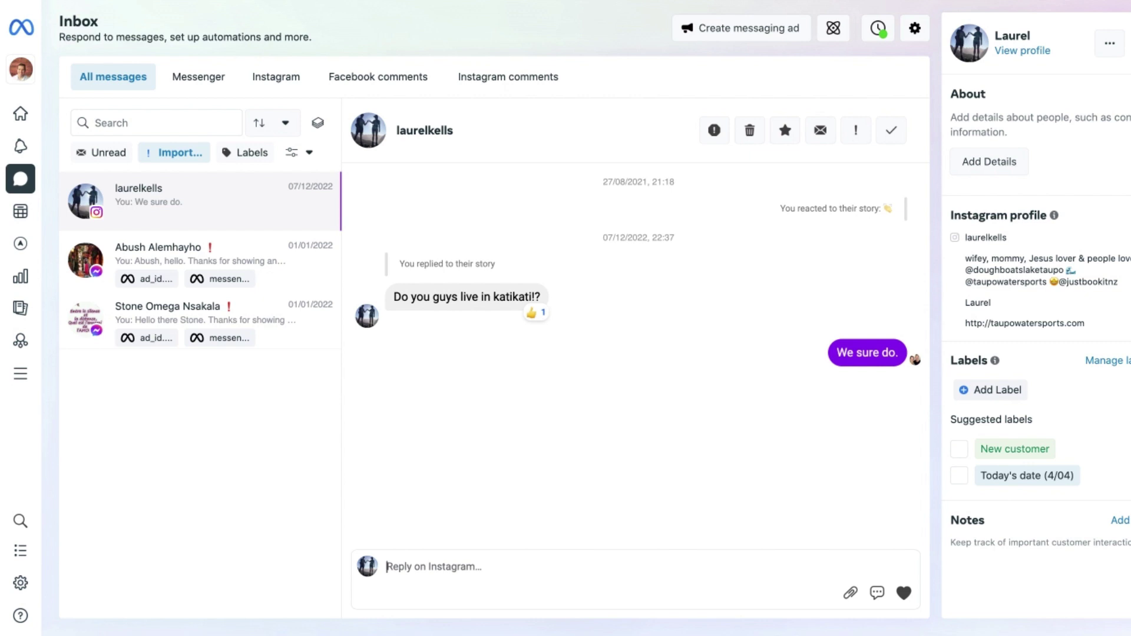
pyautogui.click(272, 266)
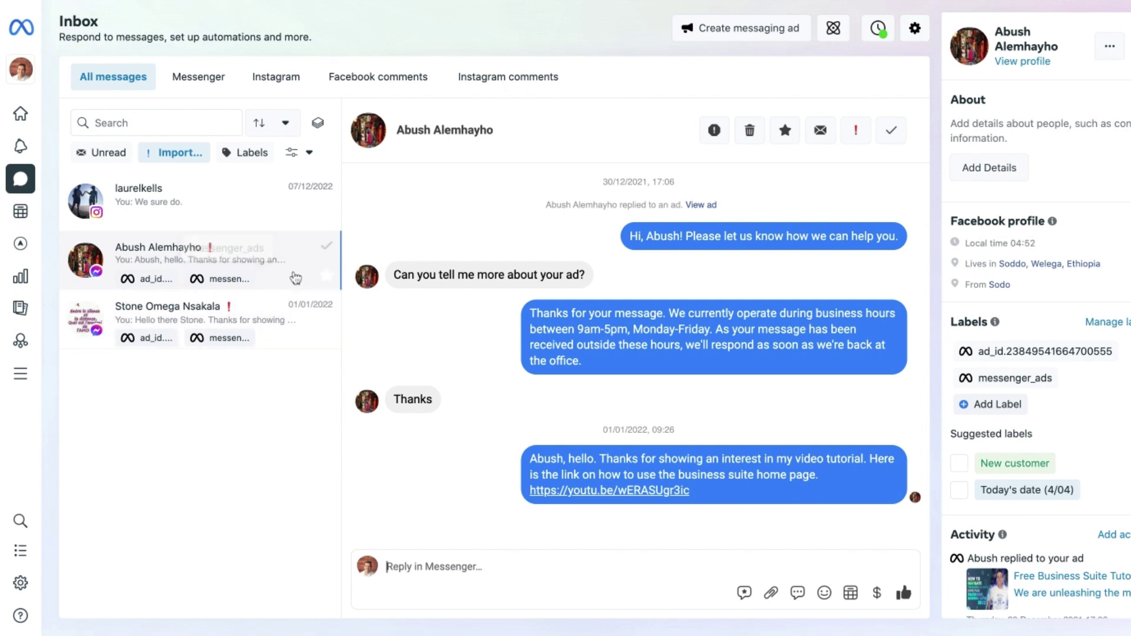
pyautogui.click(311, 155)
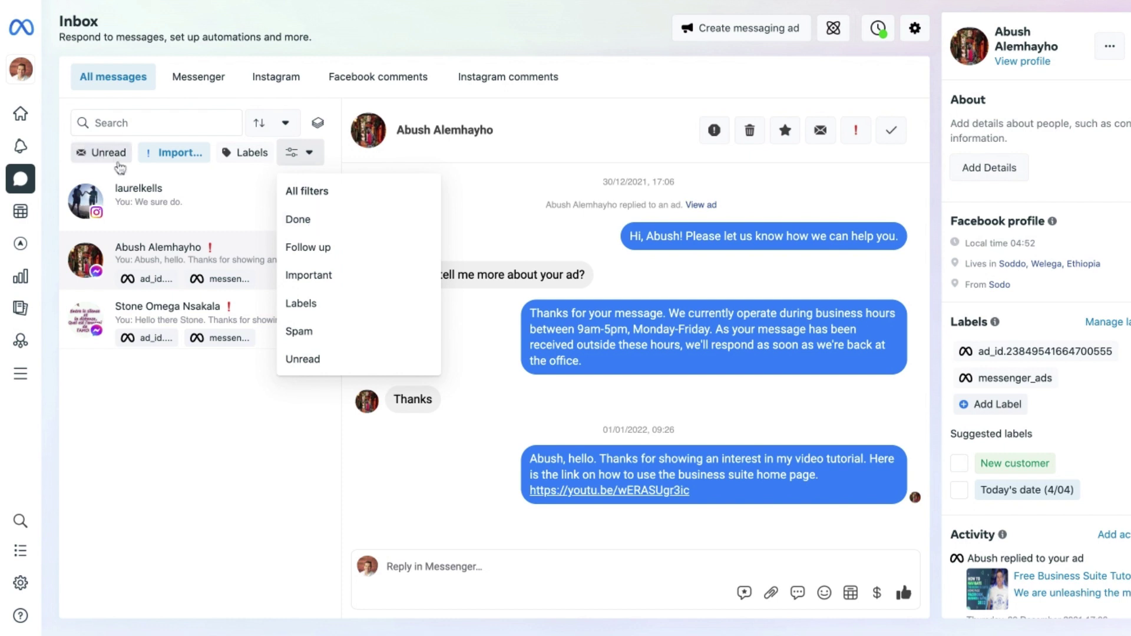
pyautogui.click(299, 152)
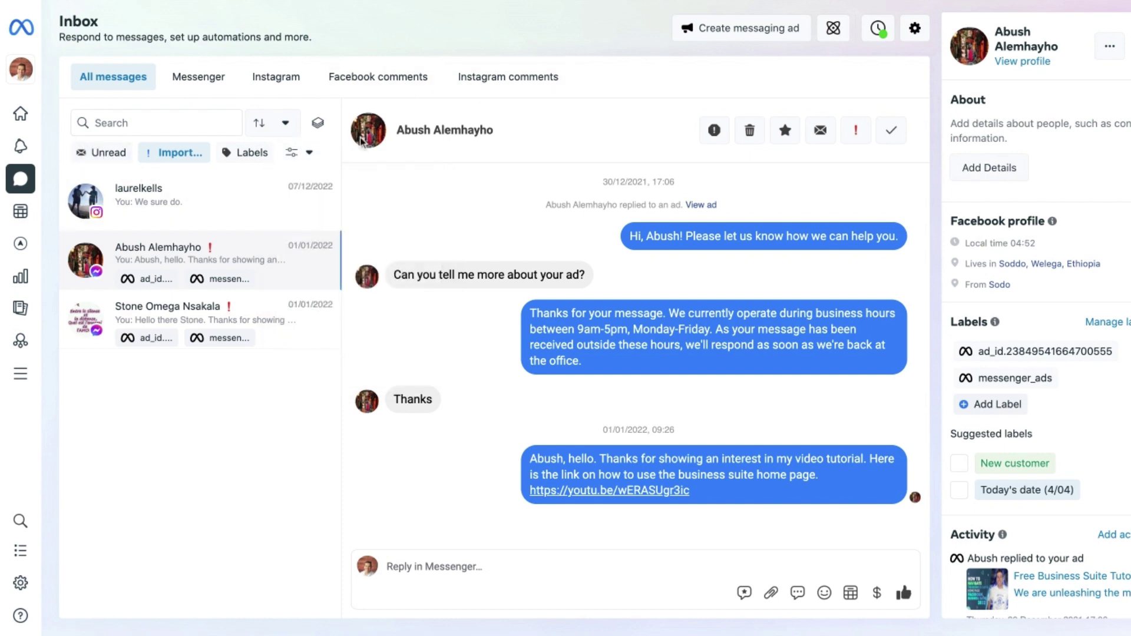
# - Move the Instagram conversation in the important list to Done and look through the available filter options
pyautogui.moveTo(270, 202)
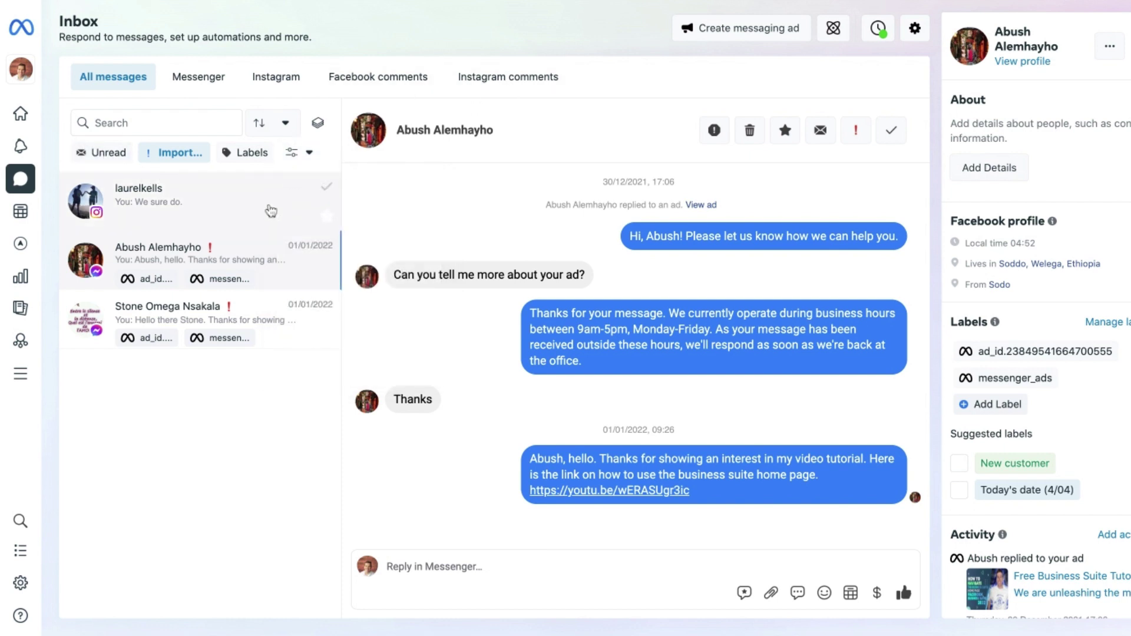
pyautogui.click(326, 193)
pyautogui.click(309, 154)
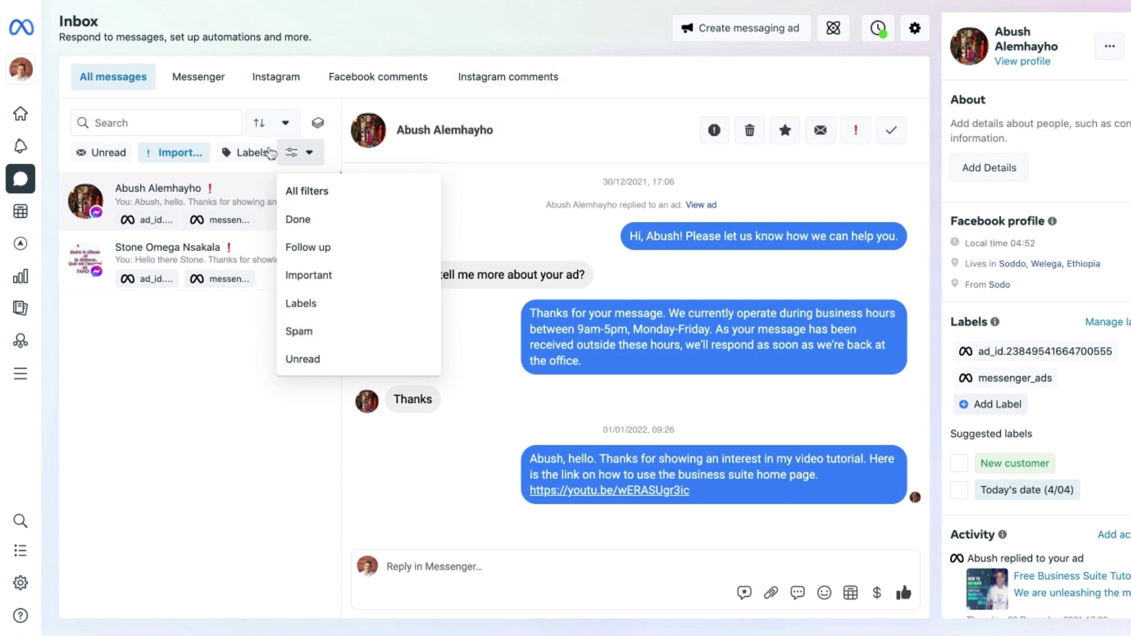
pyautogui.click(305, 154)
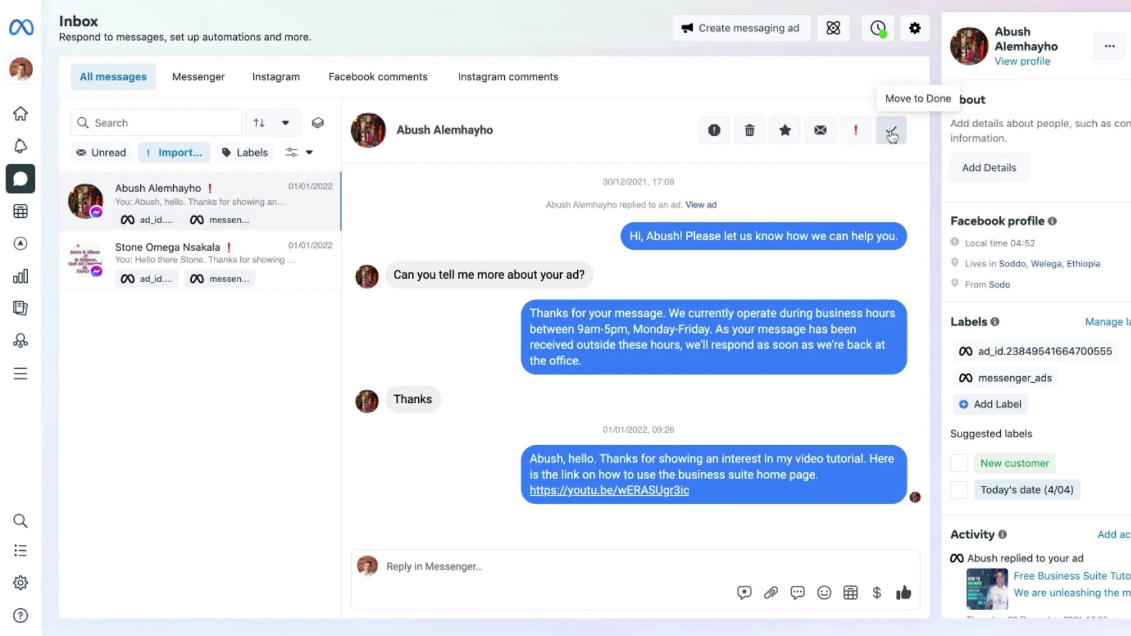
# - Mark the open Messenger conversation as unread
pyautogui.moveTo(328, 194)
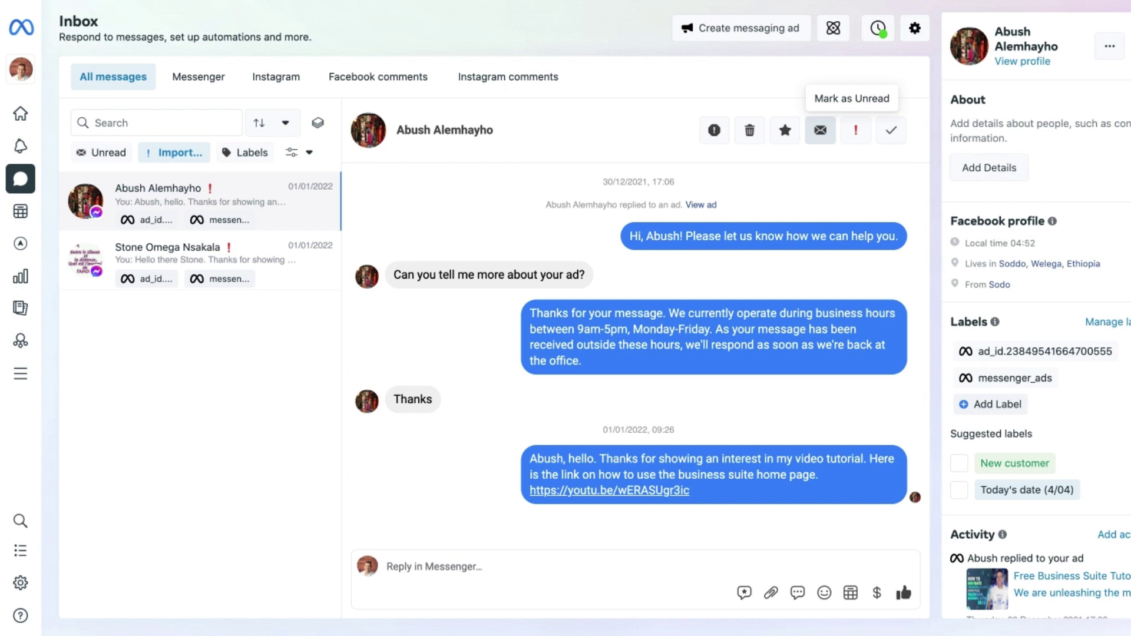
pyautogui.click(820, 130)
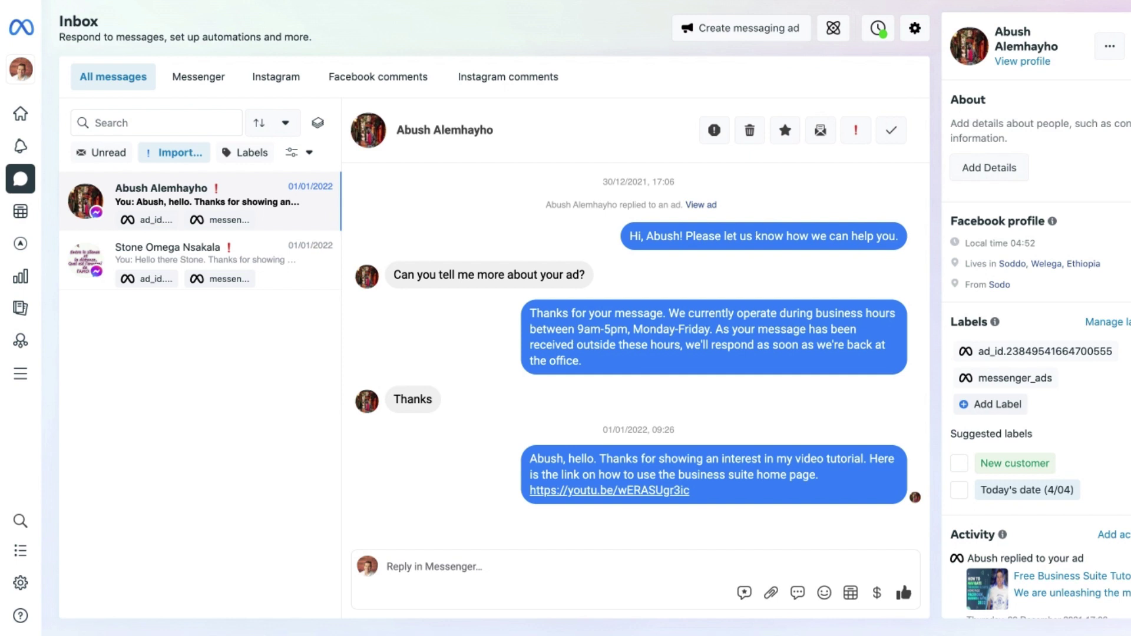
pyautogui.click(820, 135)
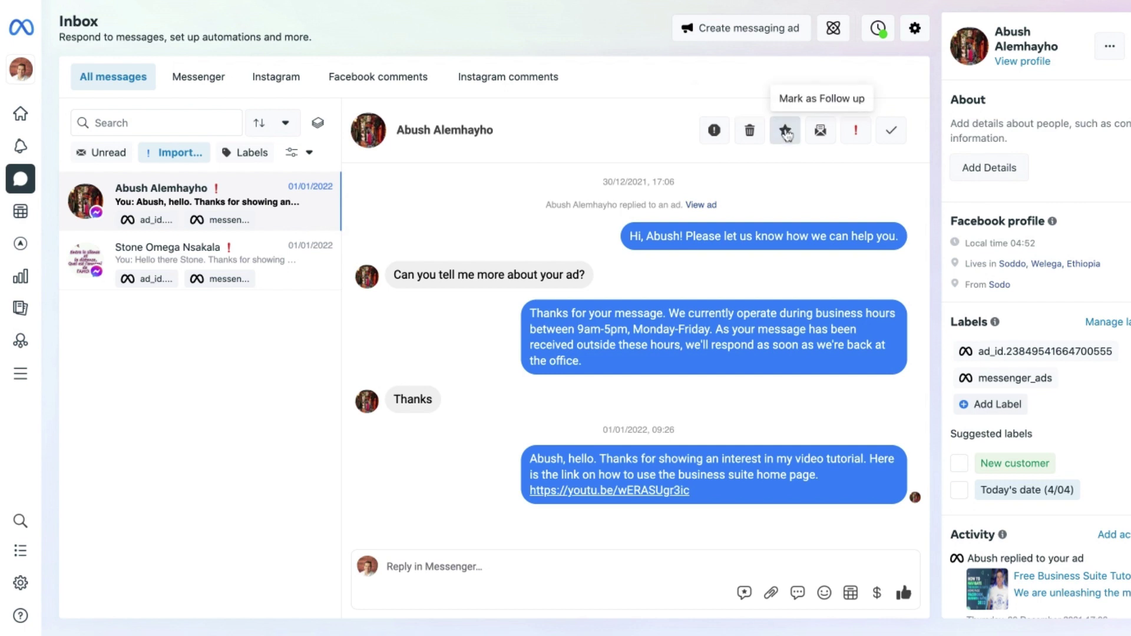
# - Mark the second important conversation for follow-up and filter the inbox by Follow up
pyautogui.moveTo(331, 274)
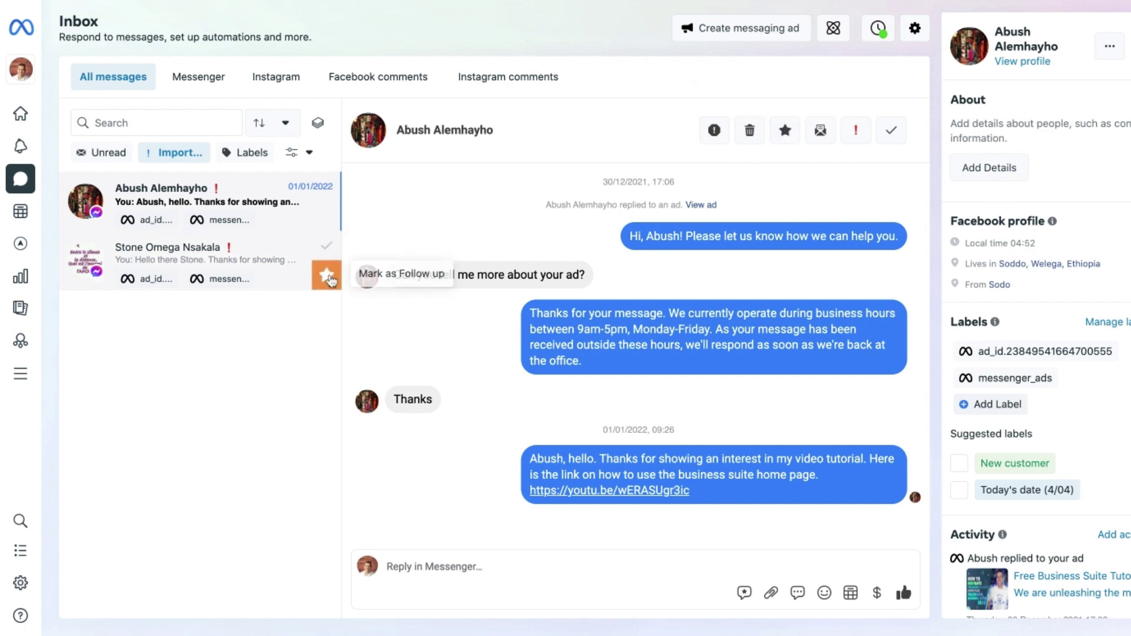
pyautogui.click(327, 275)
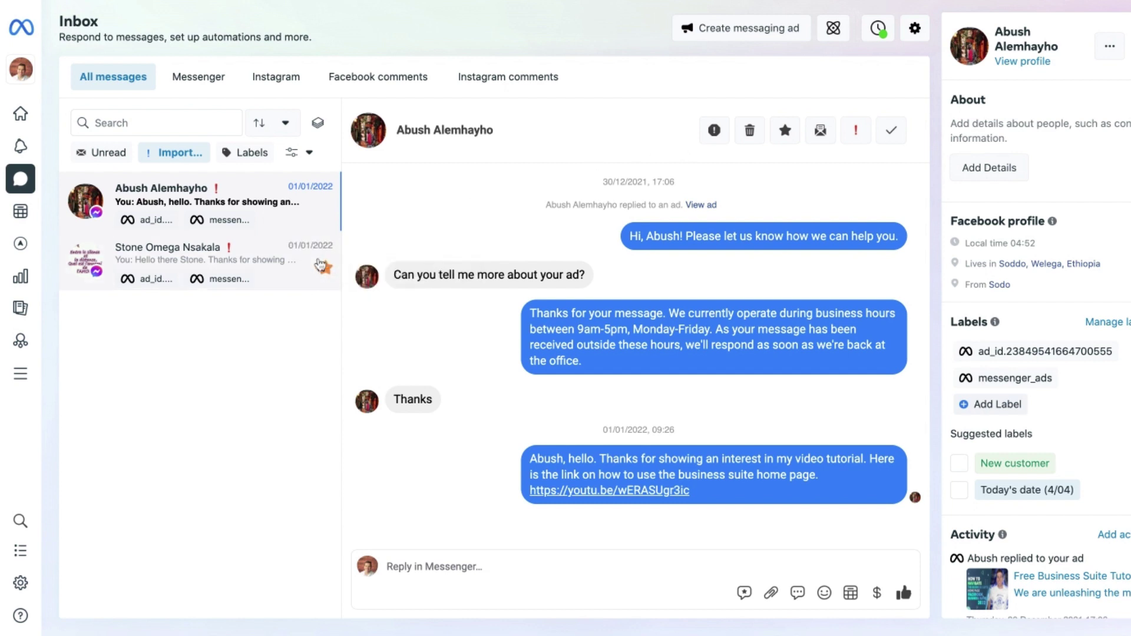
pyautogui.click(298, 153)
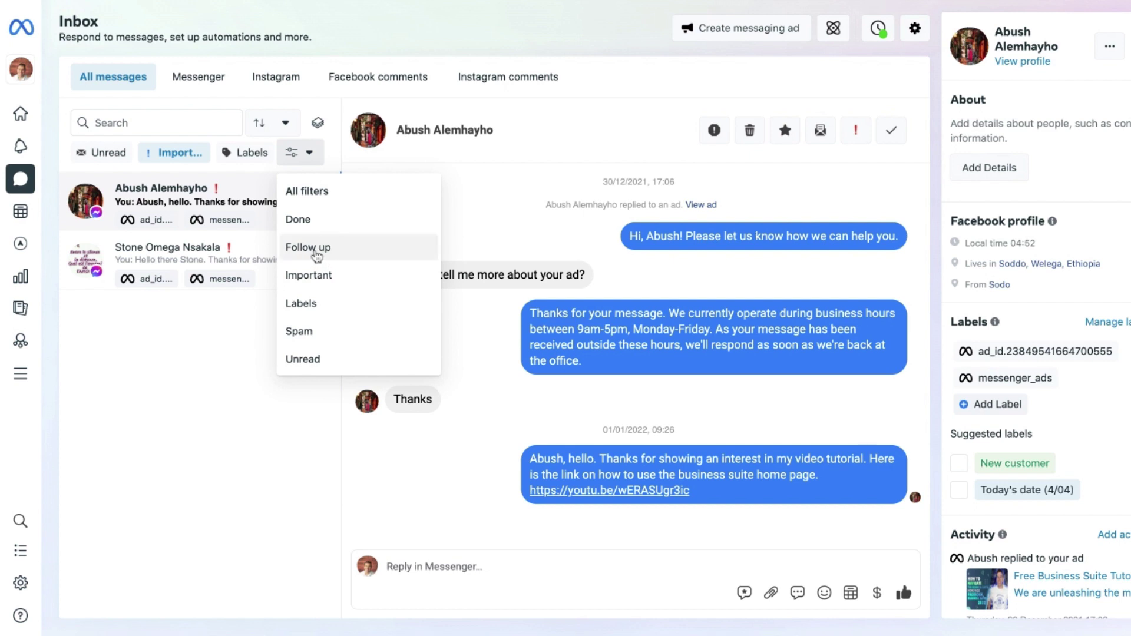
pyautogui.click(315, 252)
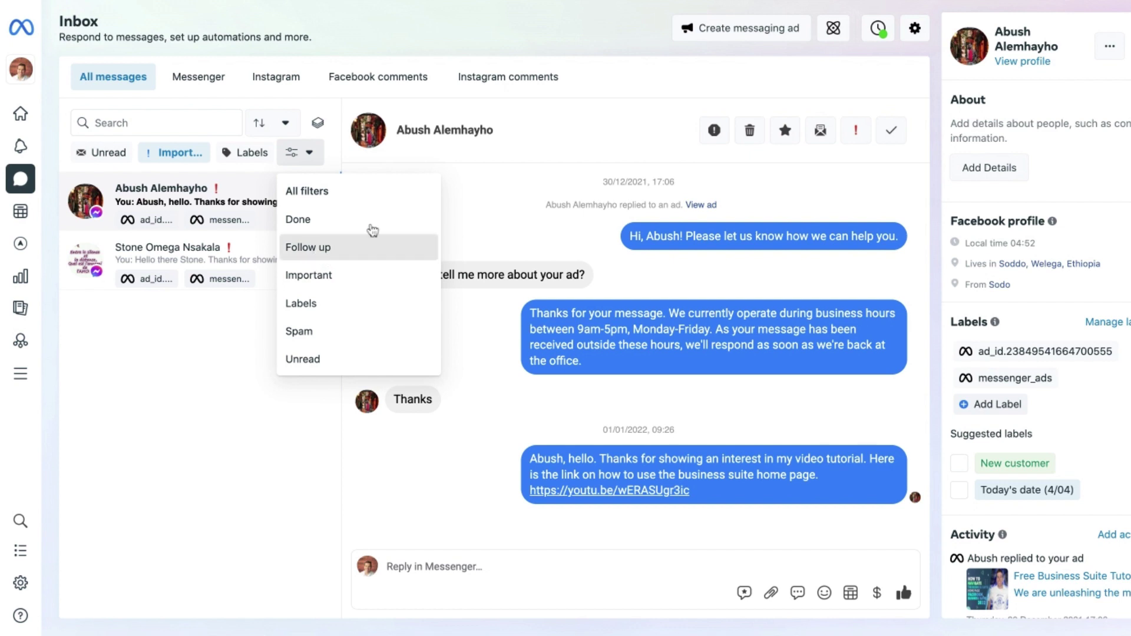
pyautogui.click(592, 155)
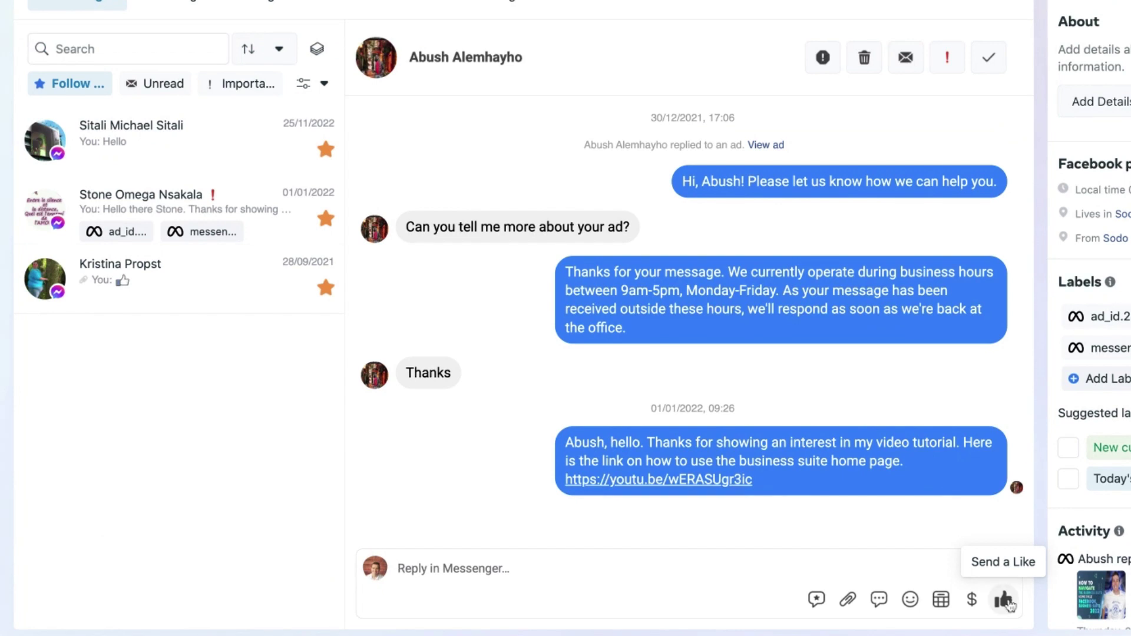
# - Send a Like in the open conversation and view its order payment form without creating an order
pyautogui.click(1005, 562)
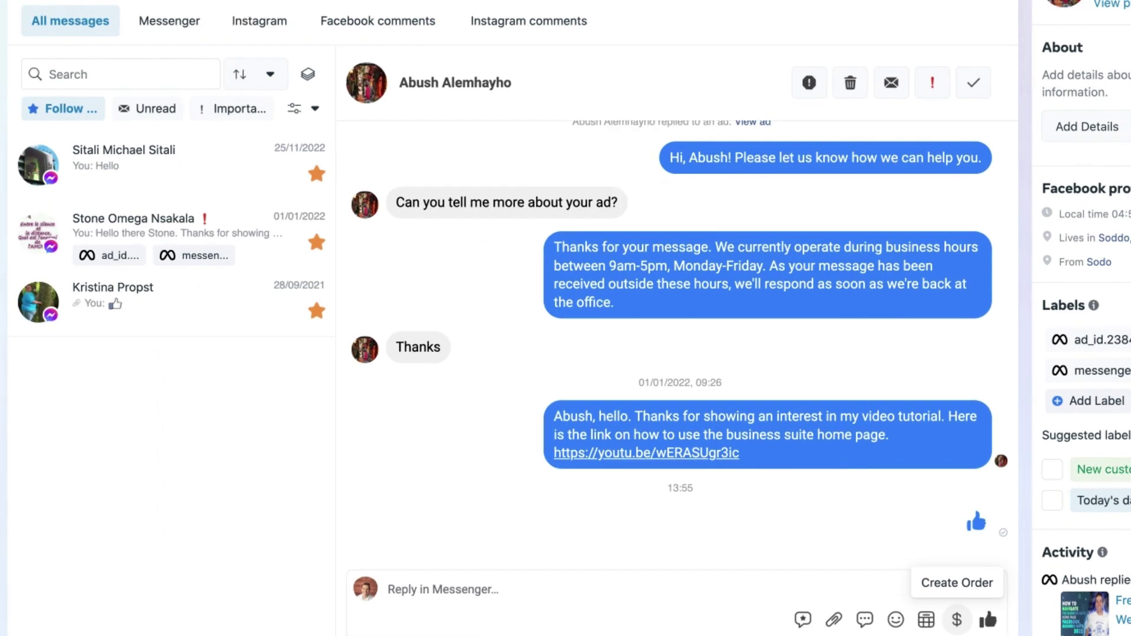
pyautogui.click(957, 620)
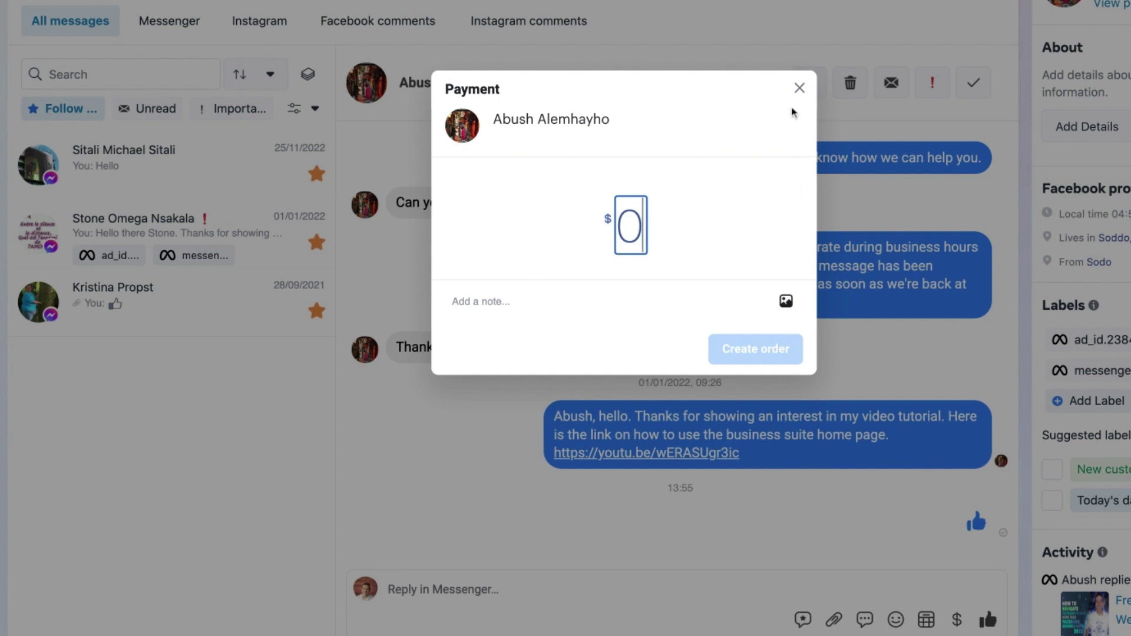
pyautogui.click(800, 90)
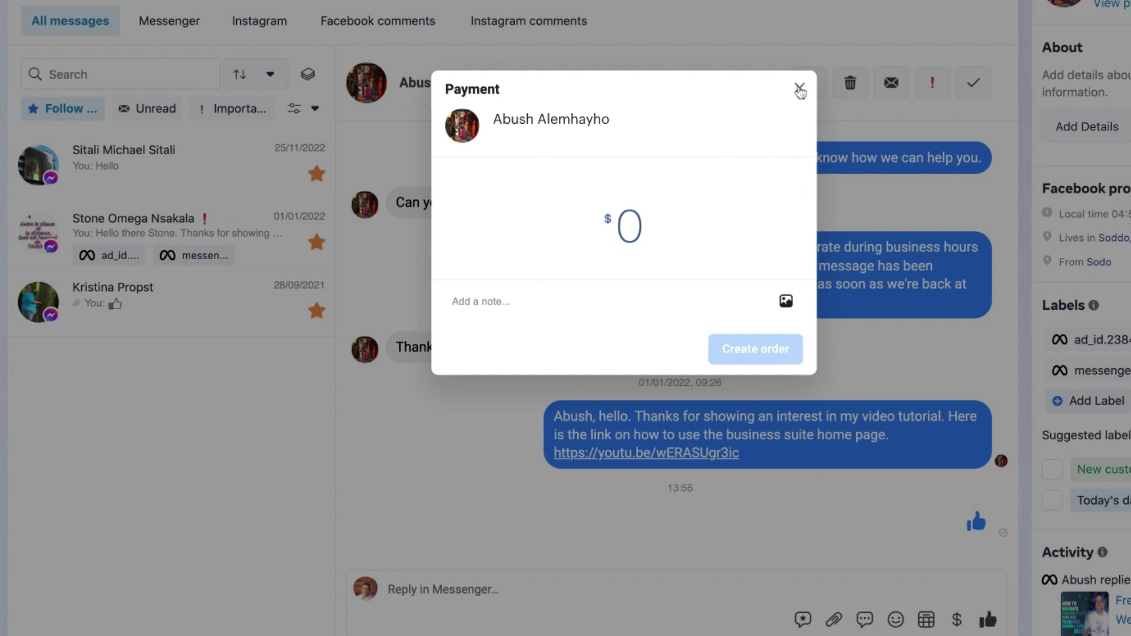
pyautogui.click(800, 89)
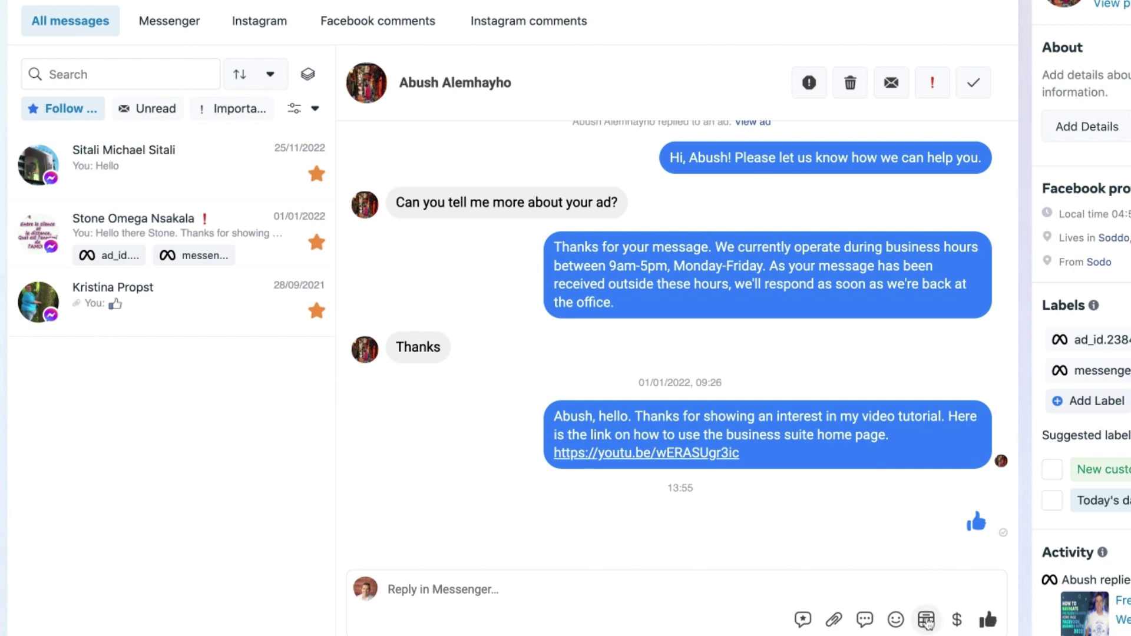
# - View the appointment form for the open conversation and its repeat options without creating an appointment
pyautogui.click(926, 621)
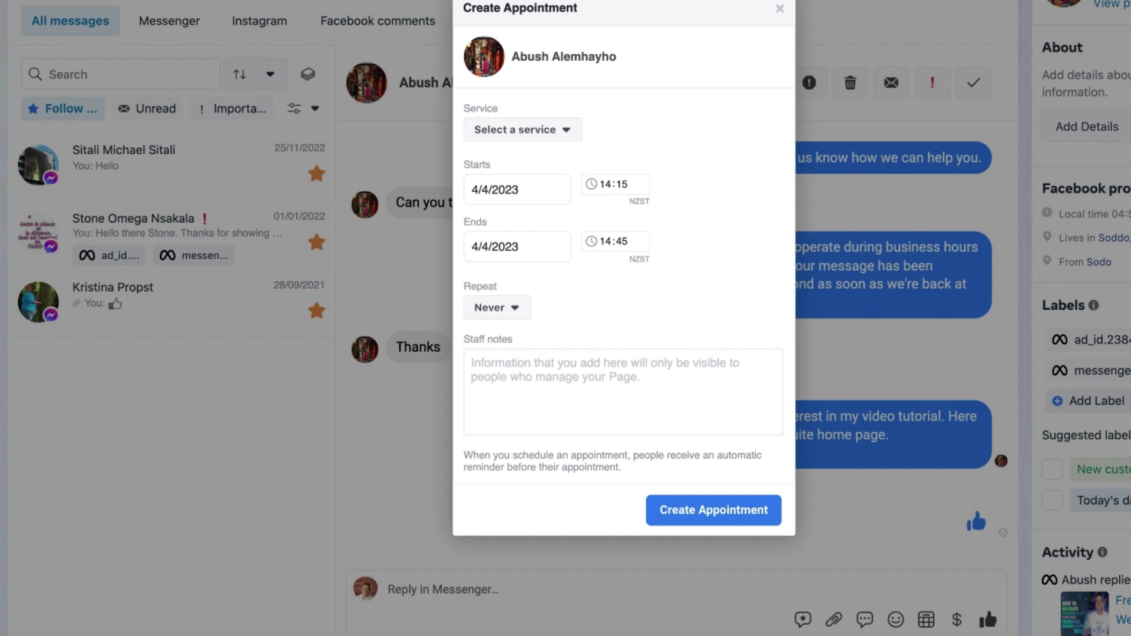
pyautogui.click(497, 308)
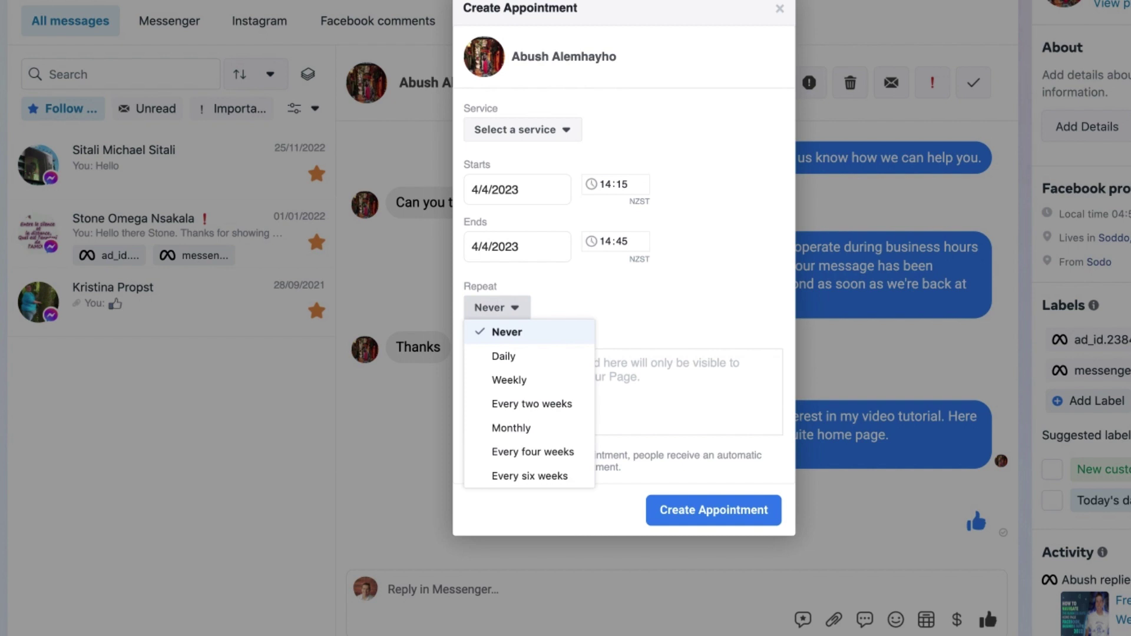
pyautogui.click(736, 246)
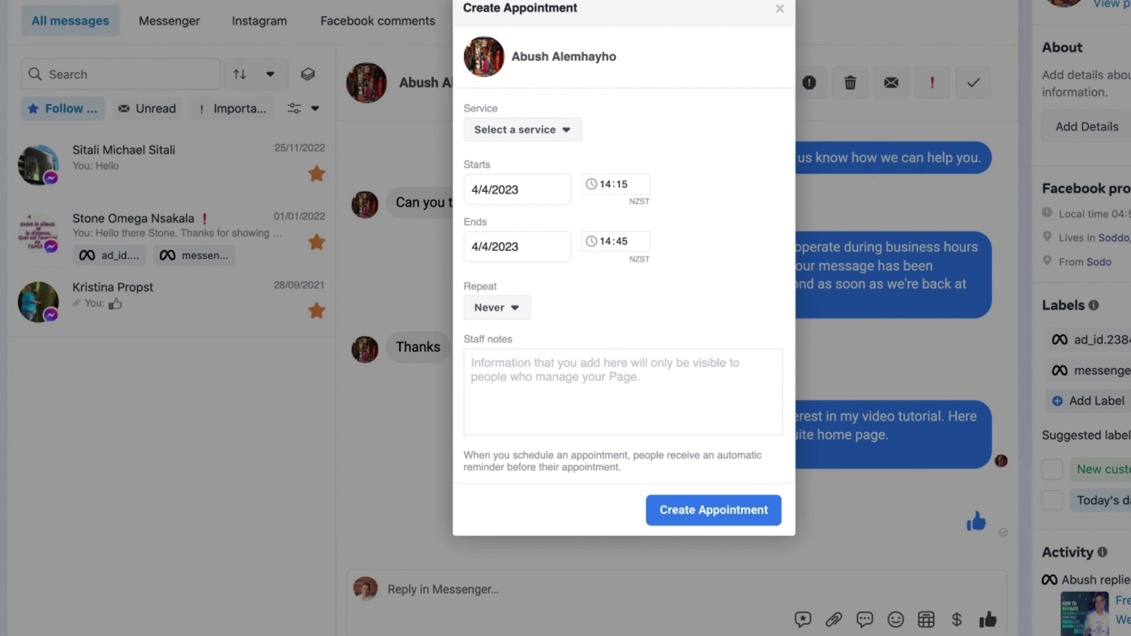
pyautogui.click(780, 8)
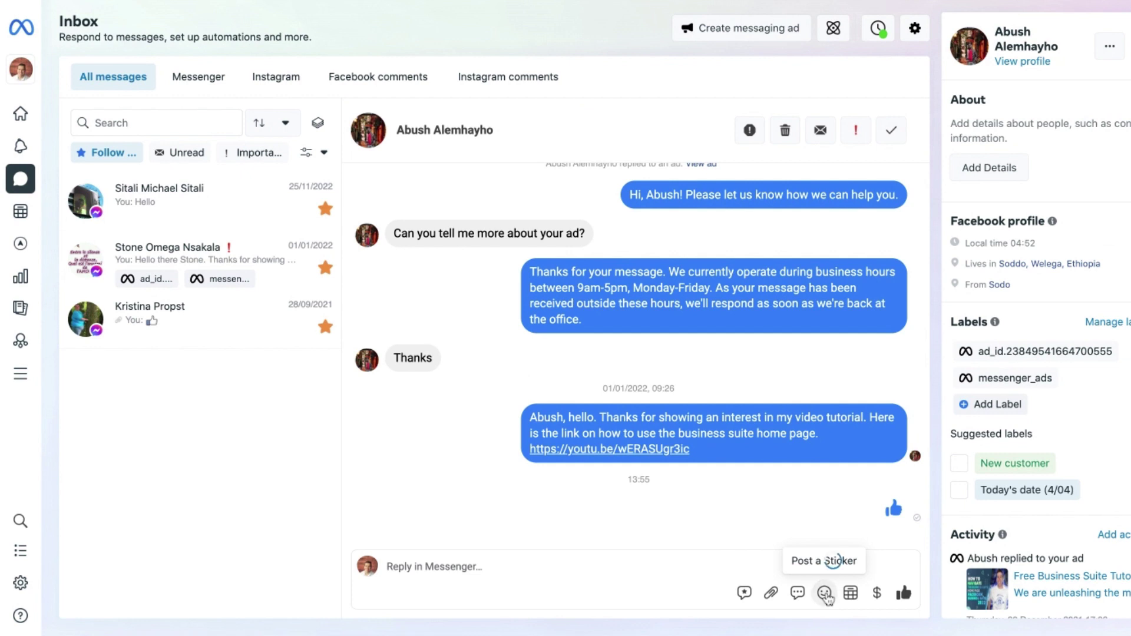
# - Send the blue creature sticker from the Sad category in the open conversation and view the feedback request dialog
pyautogui.click(825, 594)
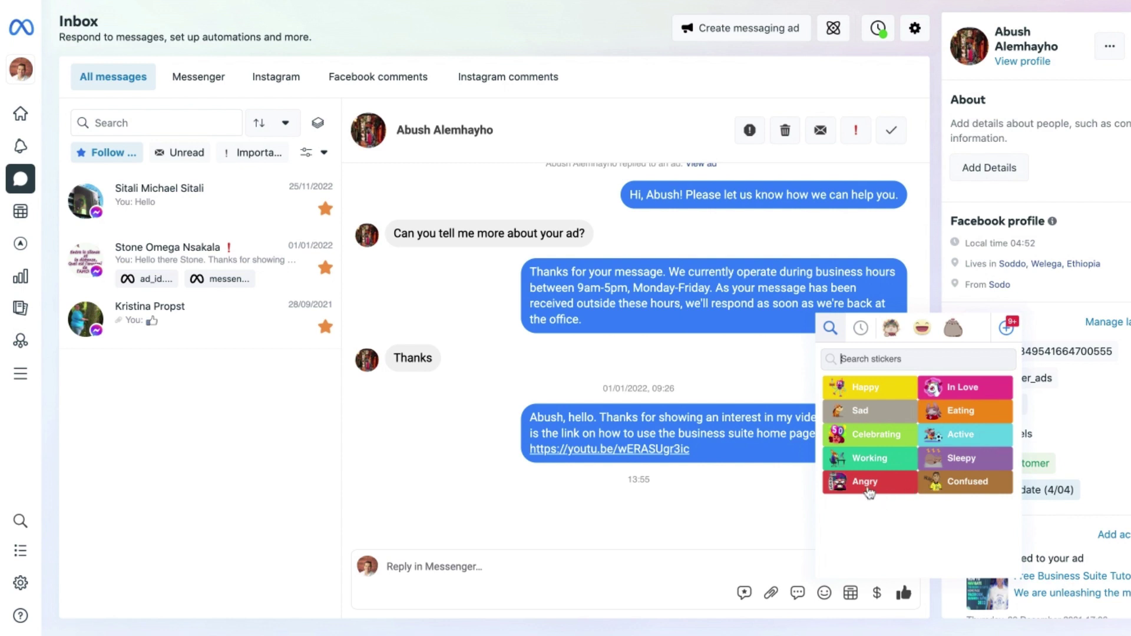
pyautogui.click(868, 412)
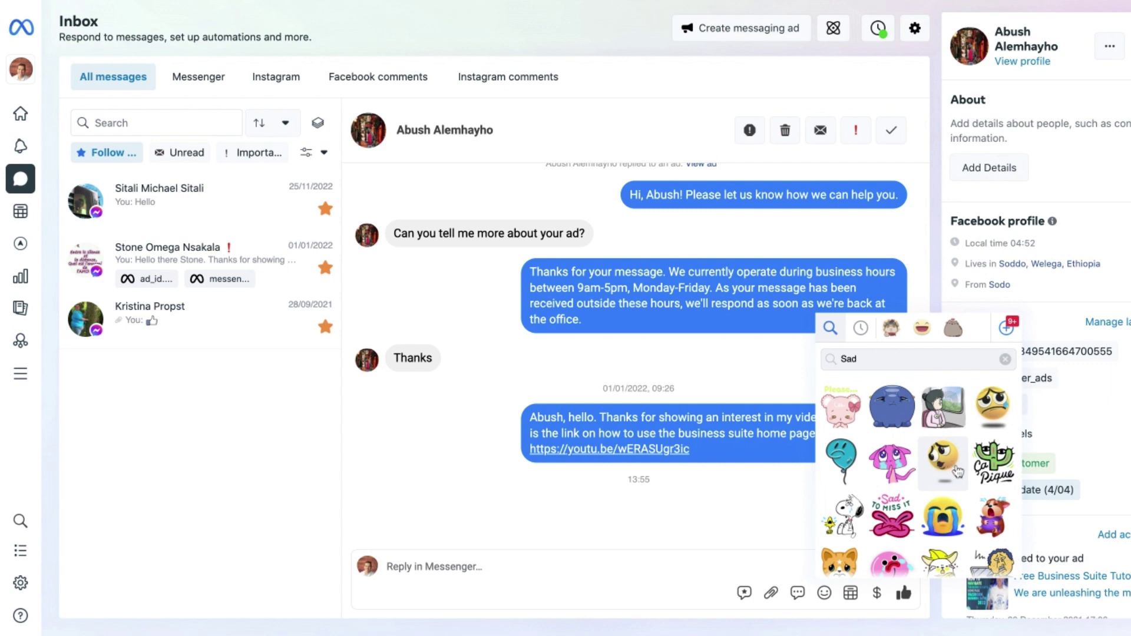
pyautogui.click(892, 407)
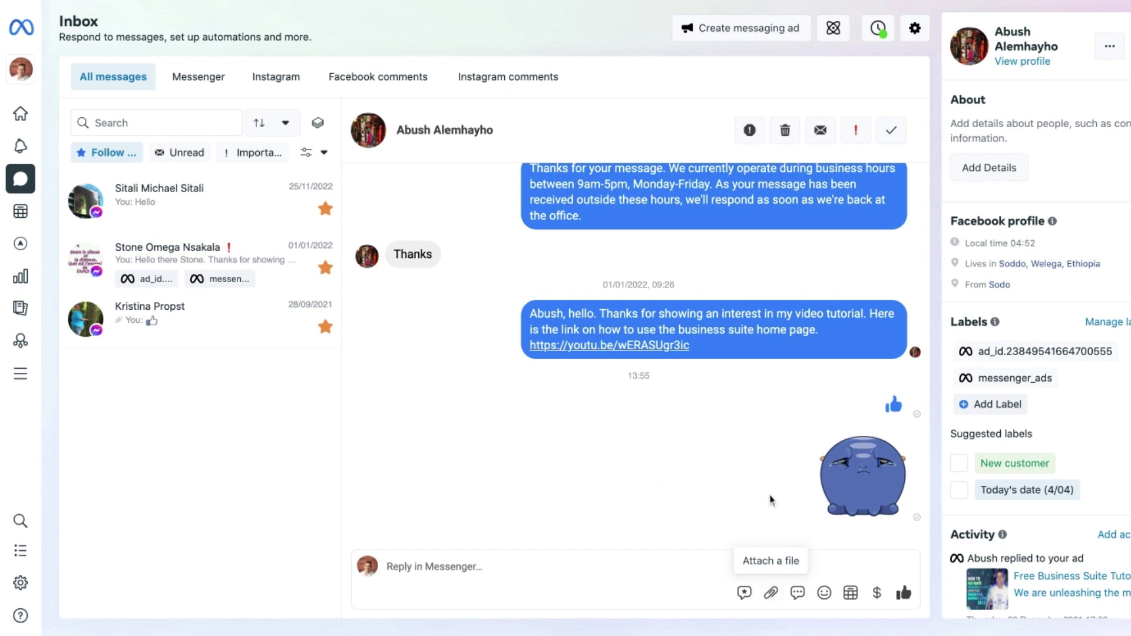
pyautogui.click(744, 594)
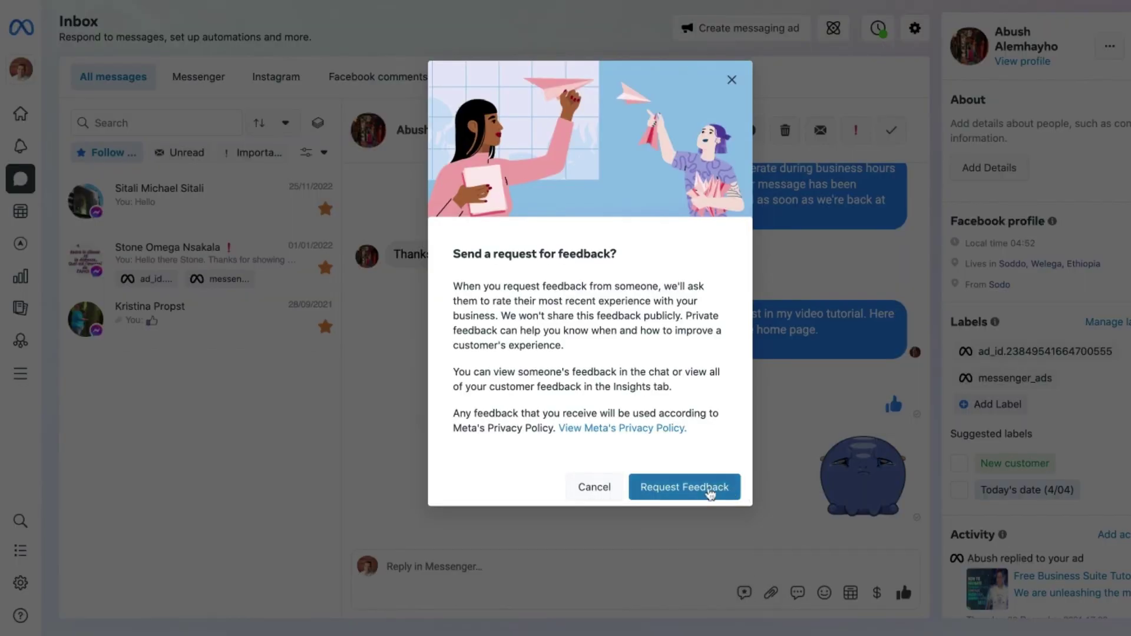
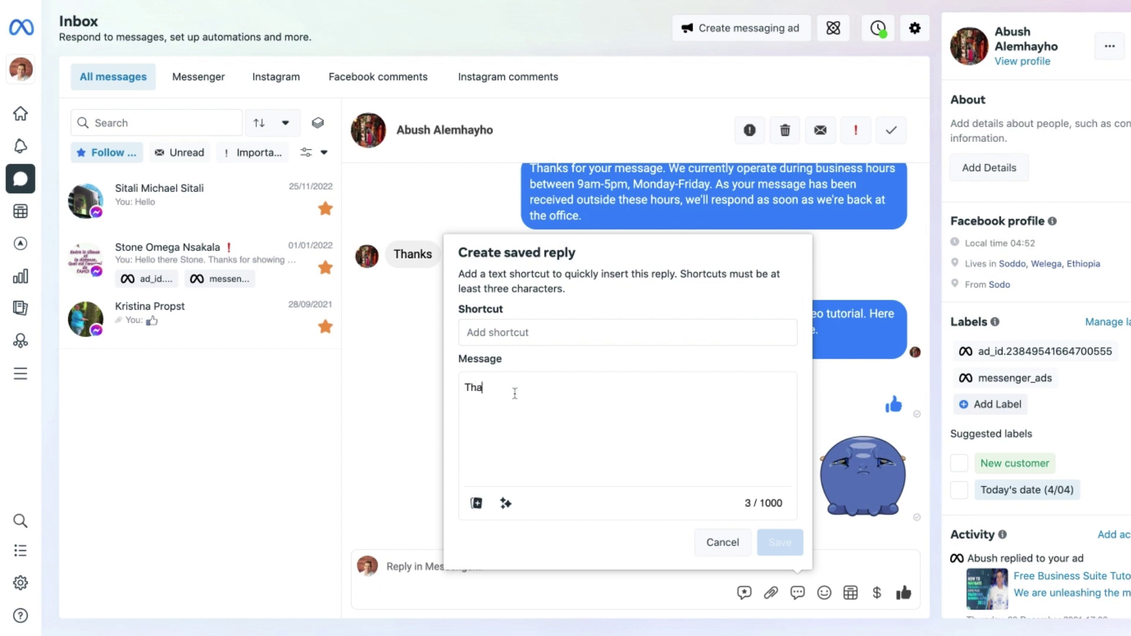
# - Save a reply reading "Thank you for interest. Here is a breakdown of the services our business offers." with the shortcut "Services"
pyautogui.write('u for interest')
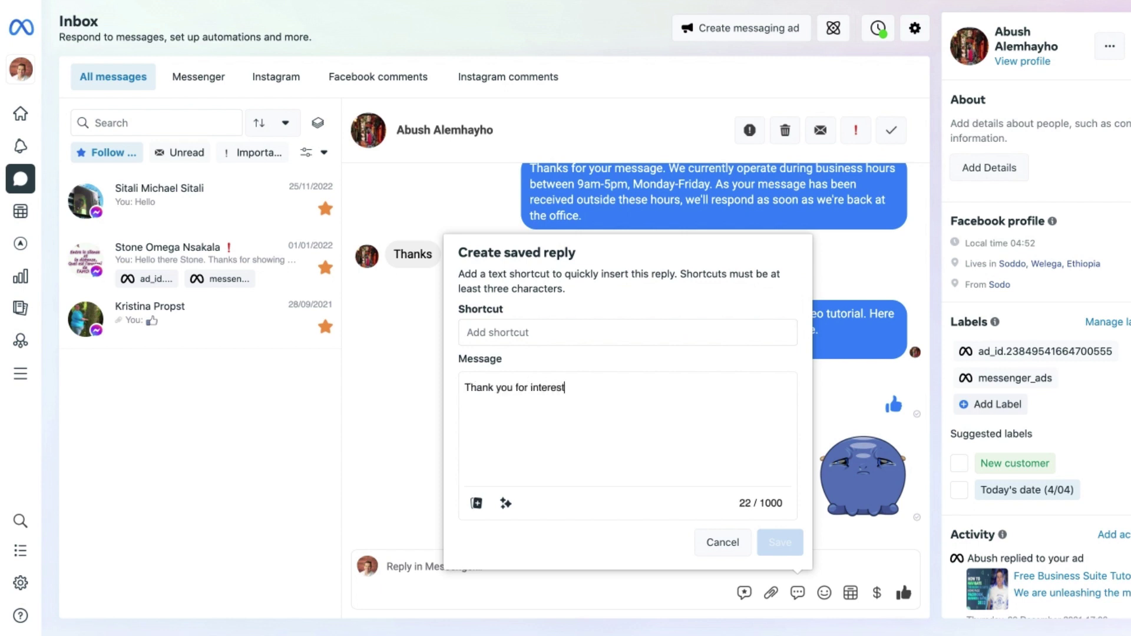
pyautogui.write('. Here is a br')
pyautogui.press('BackSpace')
pyautogui.write('breakdown of ')
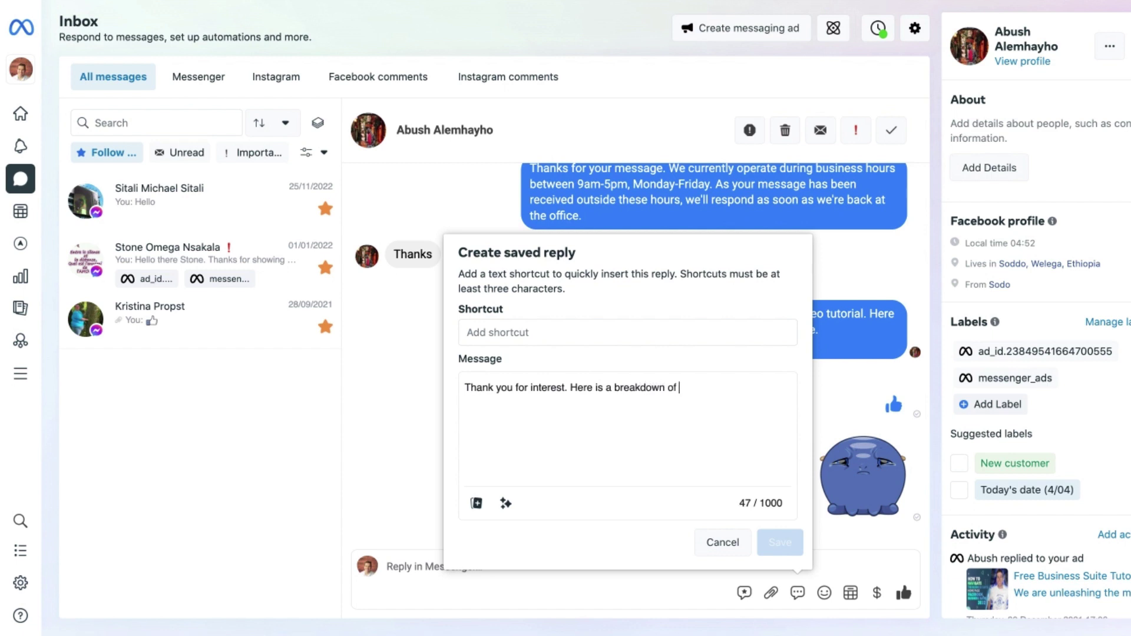
pyautogui.write('the services our business off')
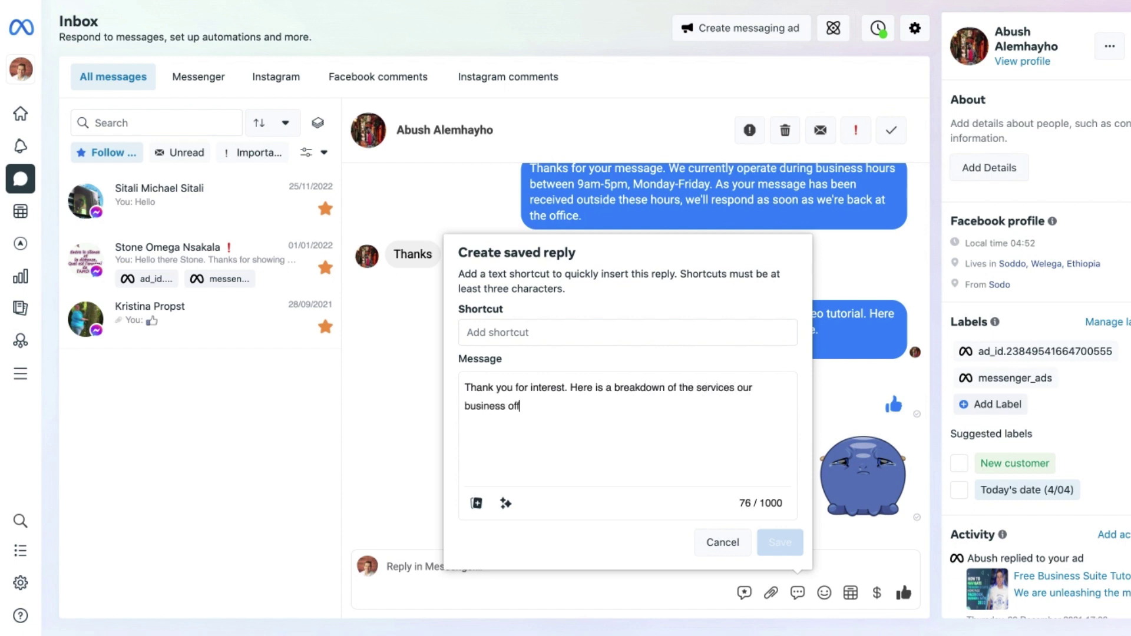
pyautogui.write('ers.')
pyautogui.click(547, 331)
pyautogui.write('Services')
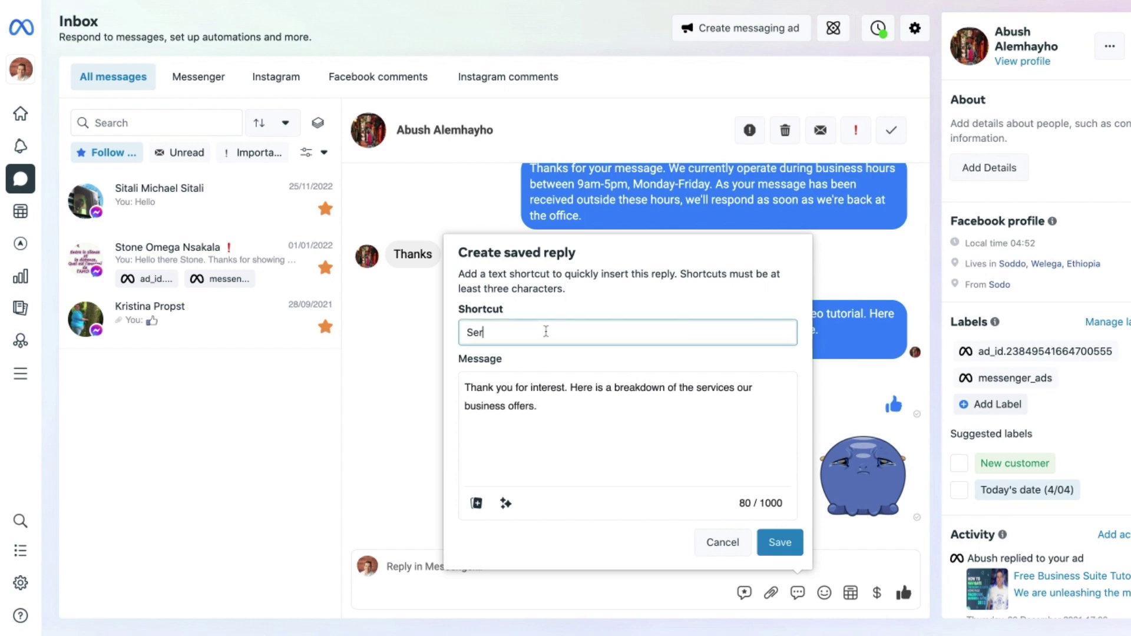
pyautogui.click(778, 544)
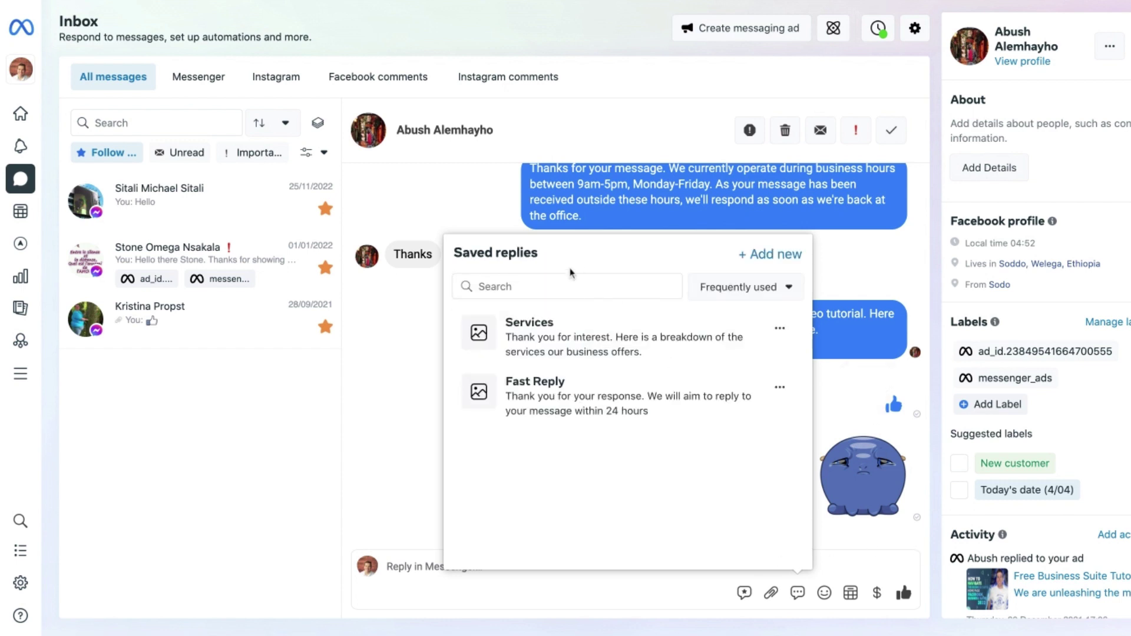
# - Search the saved replies for "services" and insert the Services reply into the message draft
pyautogui.click(557, 286)
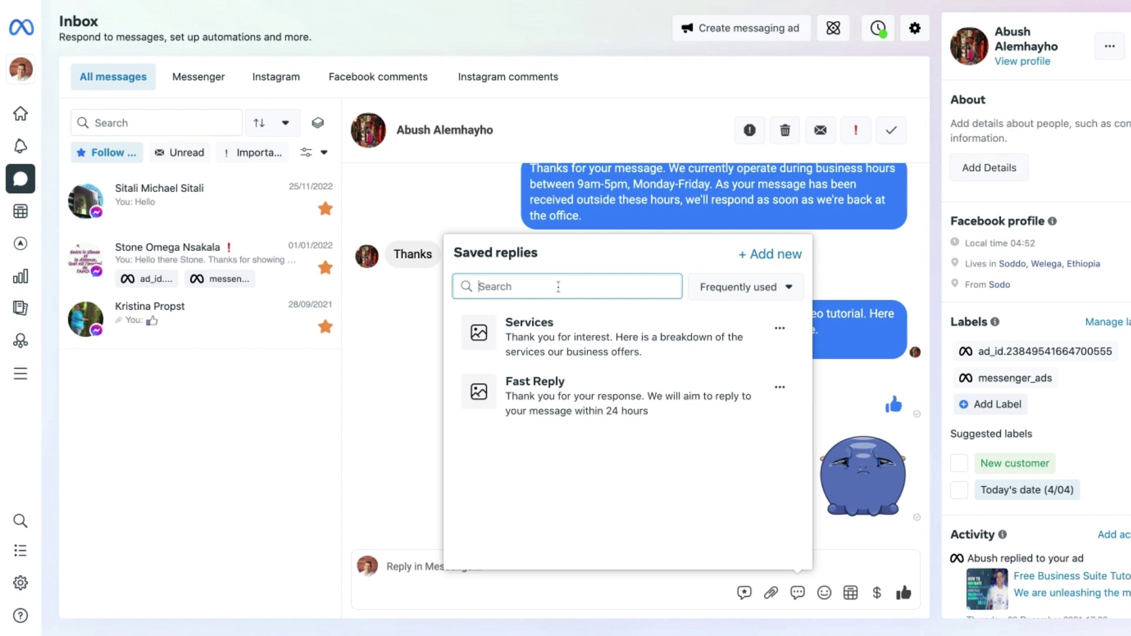
pyautogui.write('service')
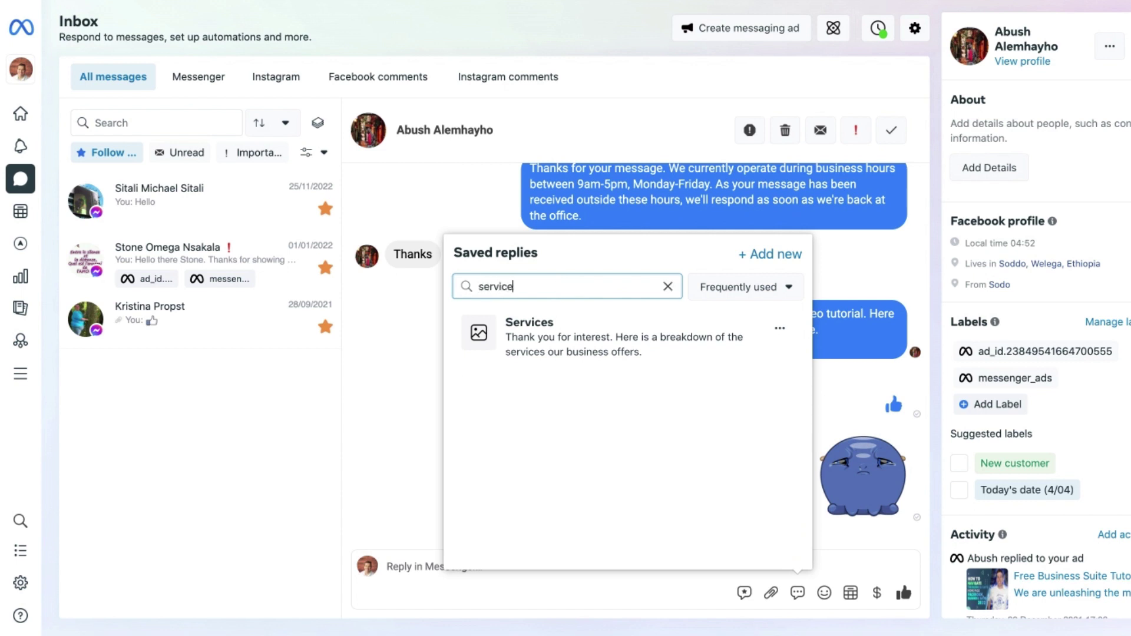
pyautogui.write('s')
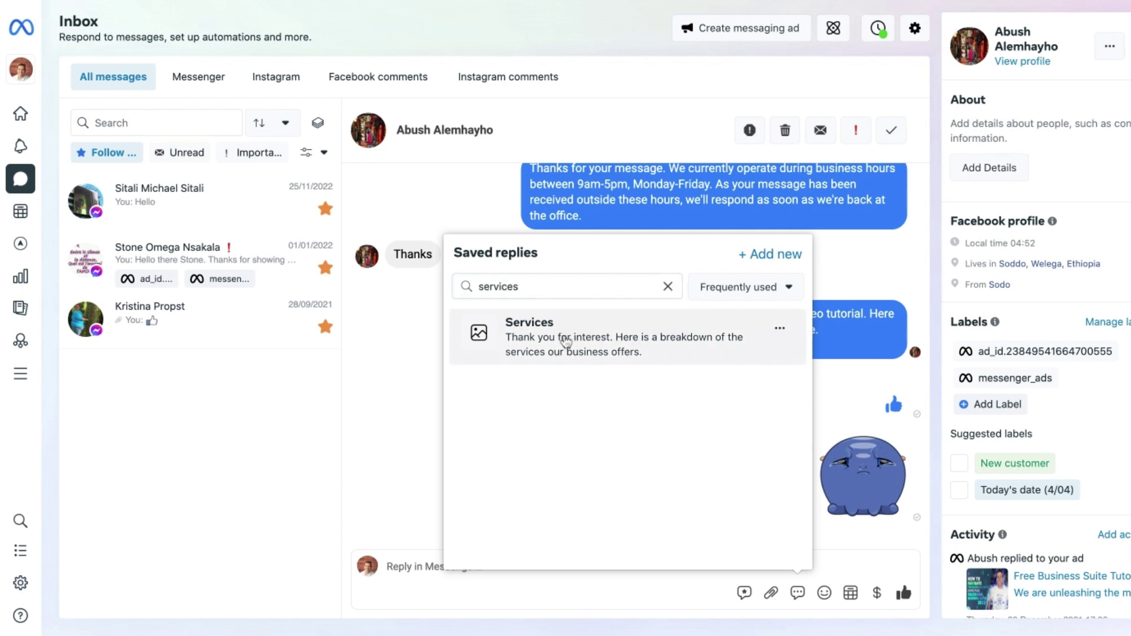
pyautogui.click(566, 341)
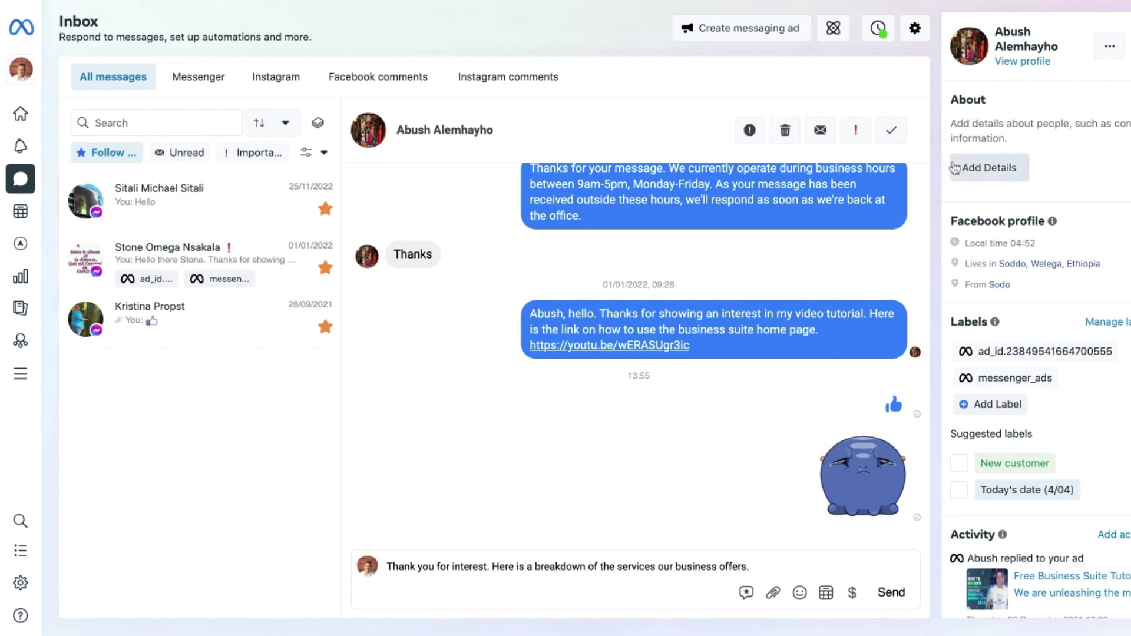
# - Try the Condensed, Spacious and Compact inbox modes and return the inbox to Default
pyautogui.click(919, 38)
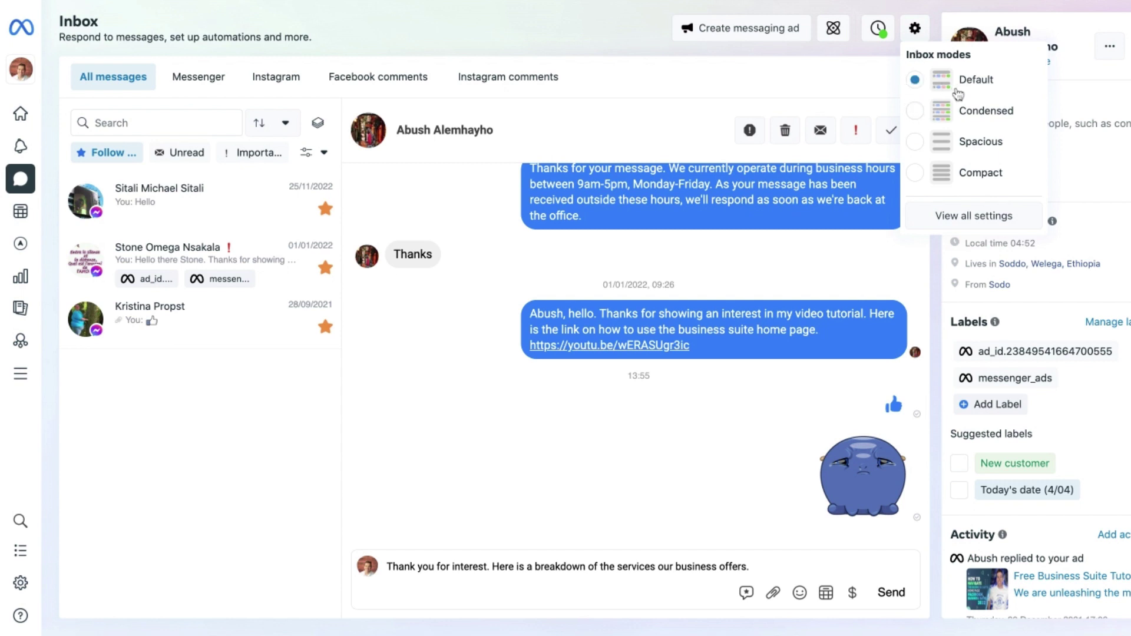
pyautogui.click(919, 114)
pyautogui.click(921, 145)
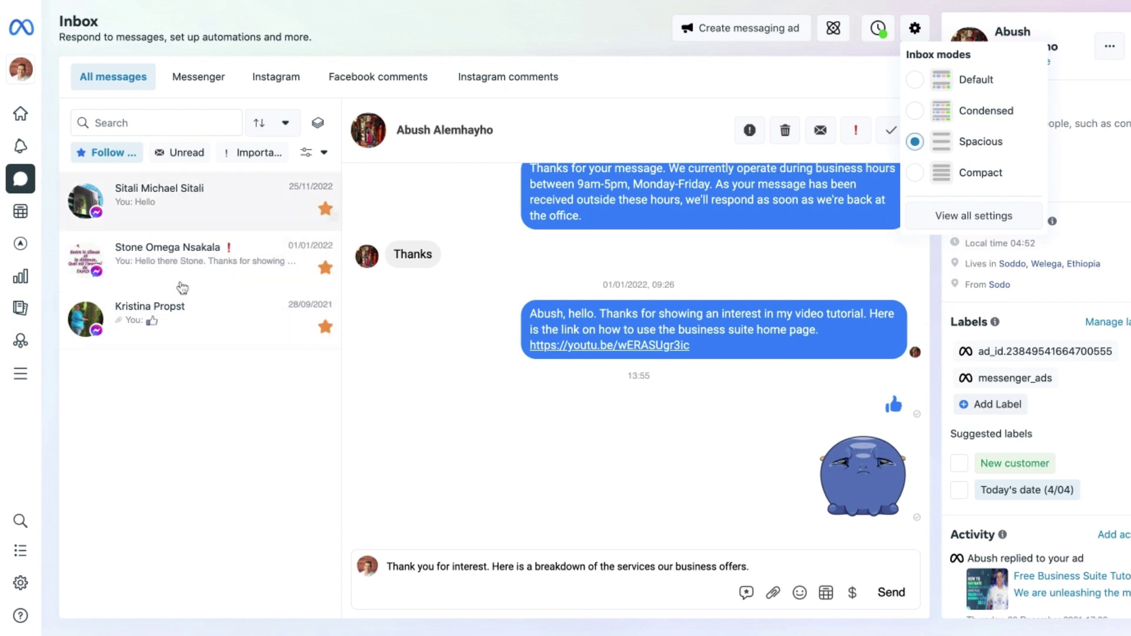
pyautogui.click(916, 177)
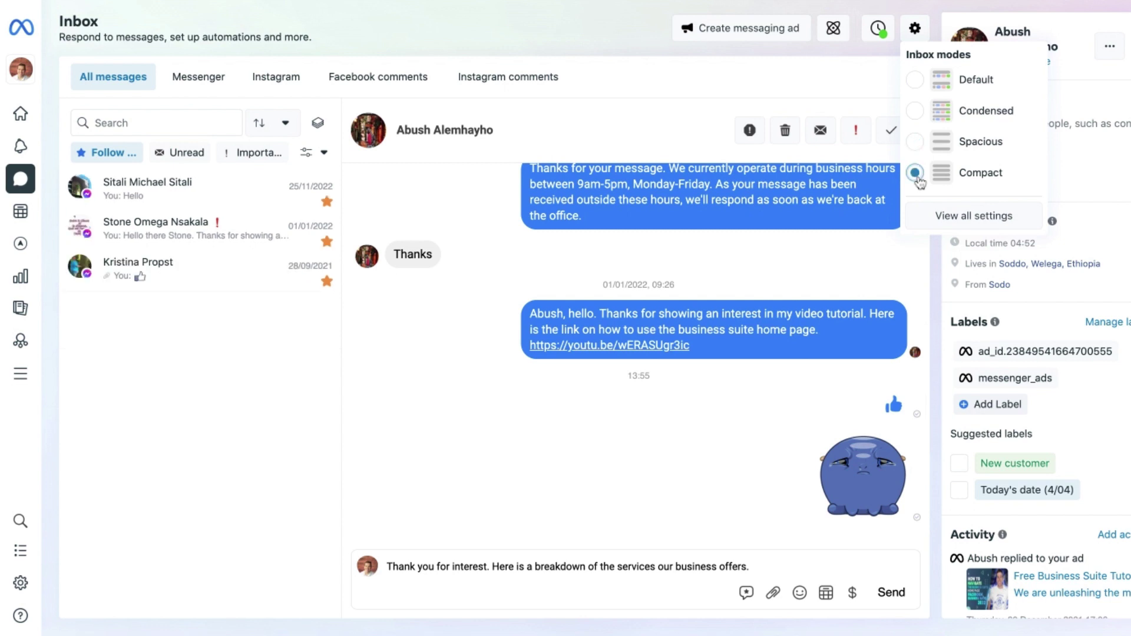
pyautogui.click(916, 82)
pyautogui.click(870, 62)
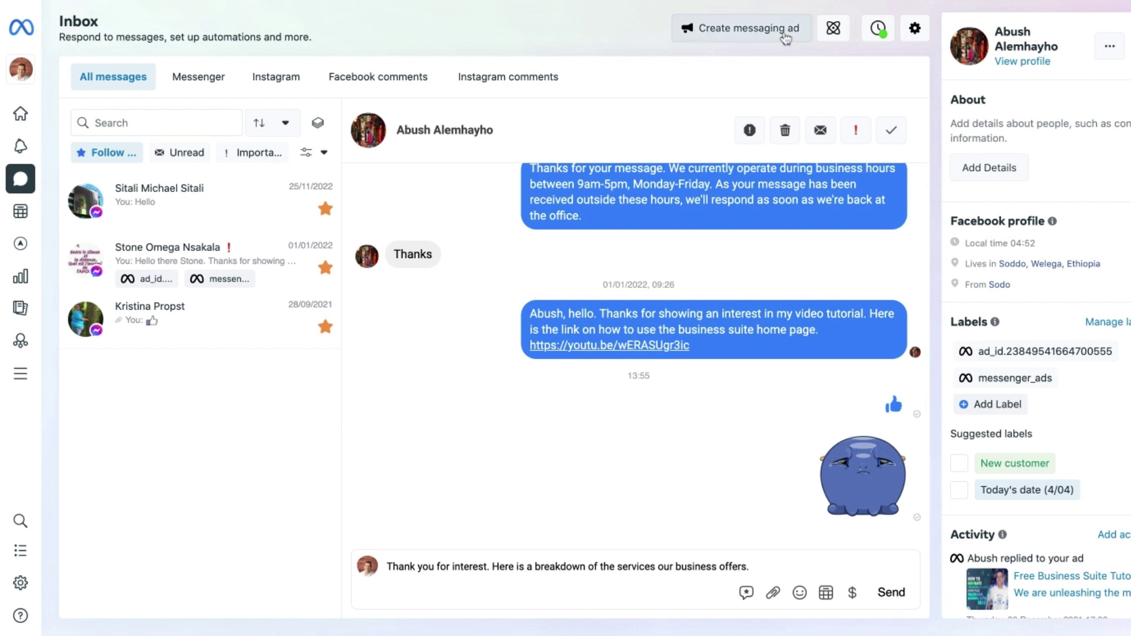
# - Set the page's messaging availability to Away
pyautogui.click(878, 29)
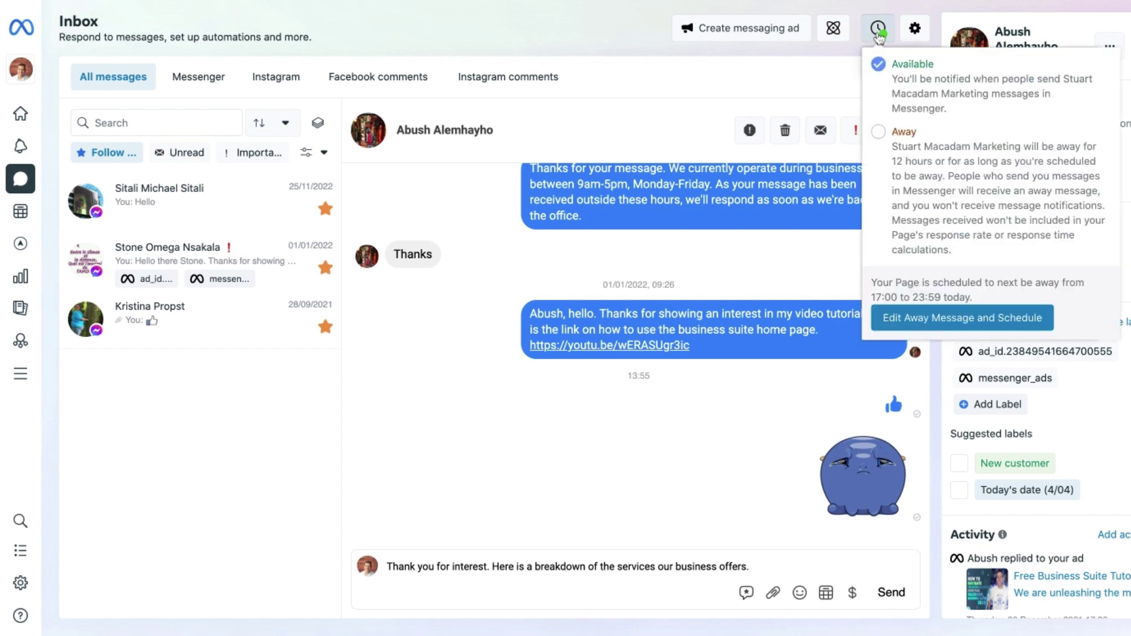
pyautogui.click(880, 135)
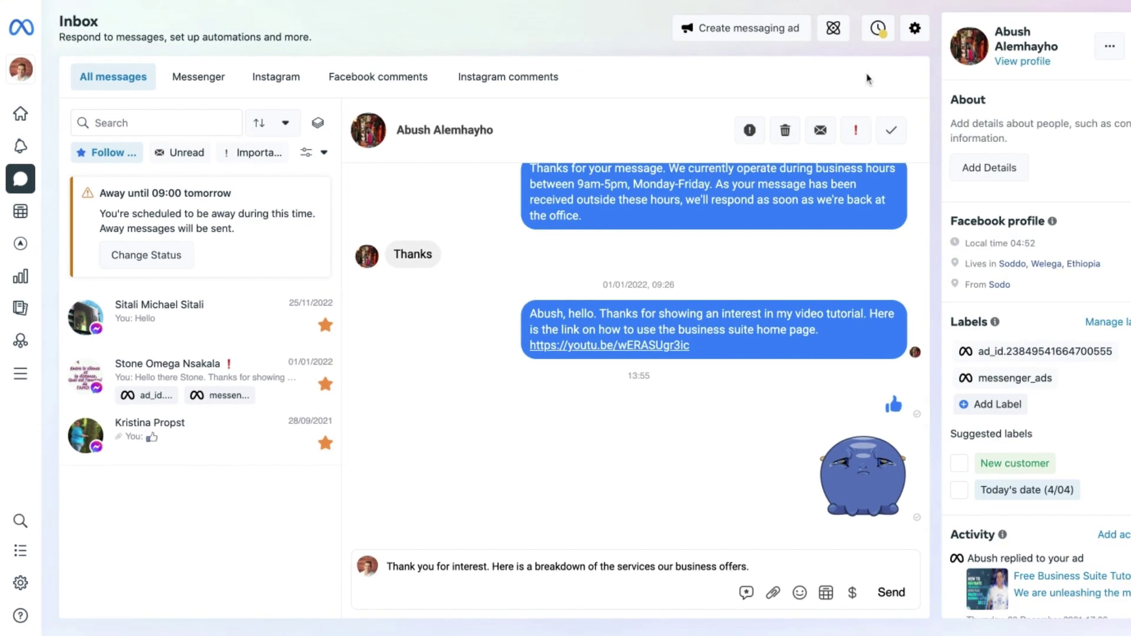
# - Open the Away message automation for editing and add Instagram as a channel
pyautogui.click(878, 28)
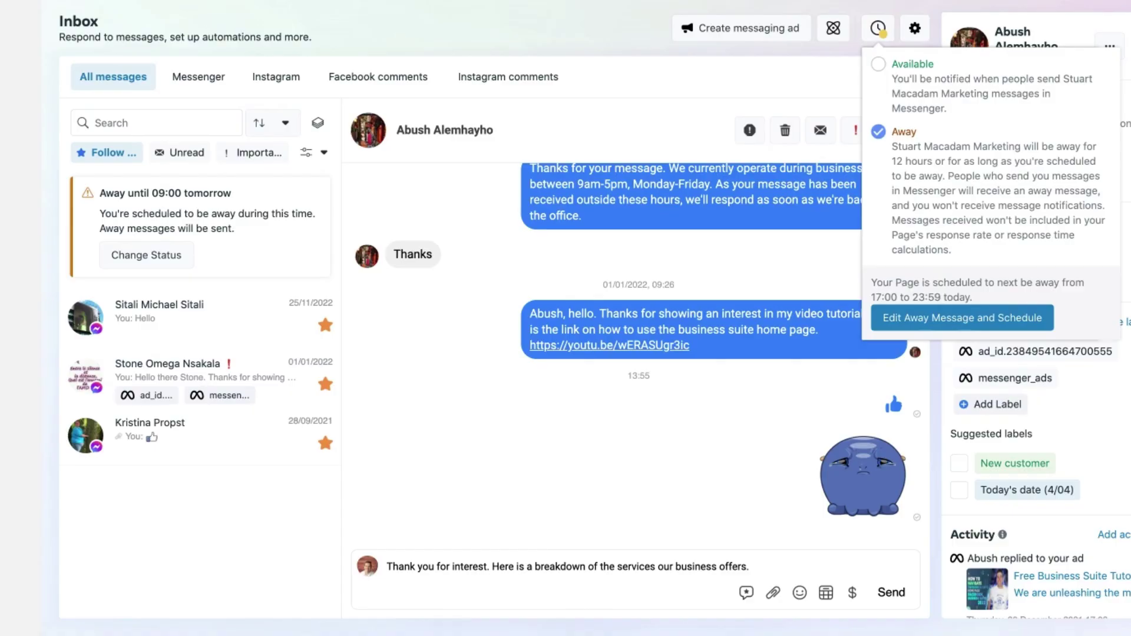
pyautogui.click(962, 318)
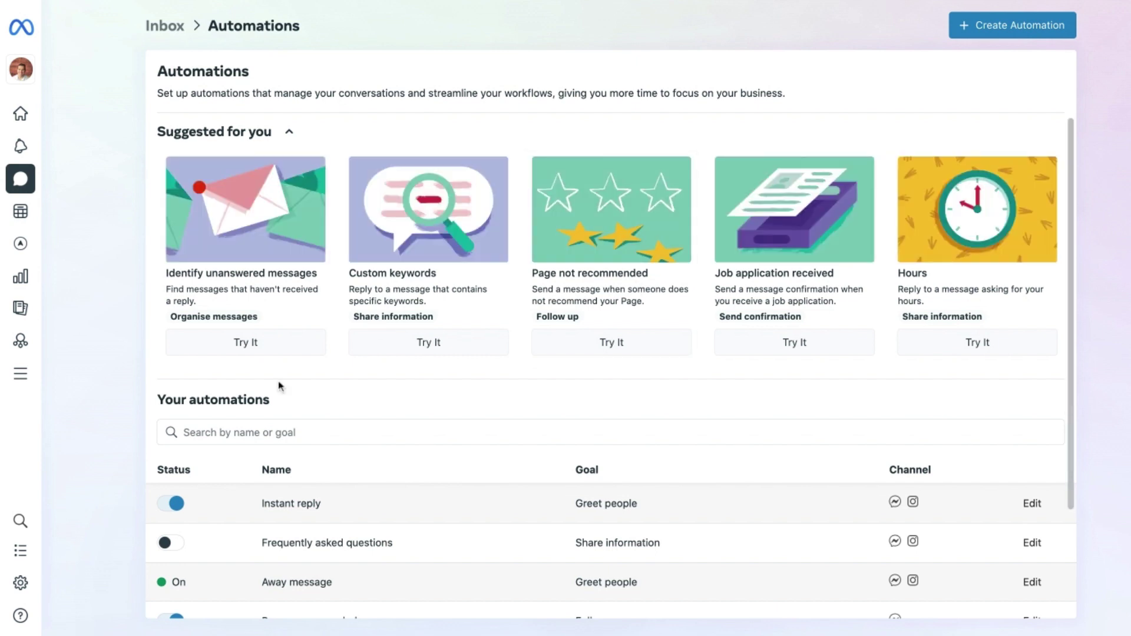
pyautogui.scroll(-3, 280, 386)
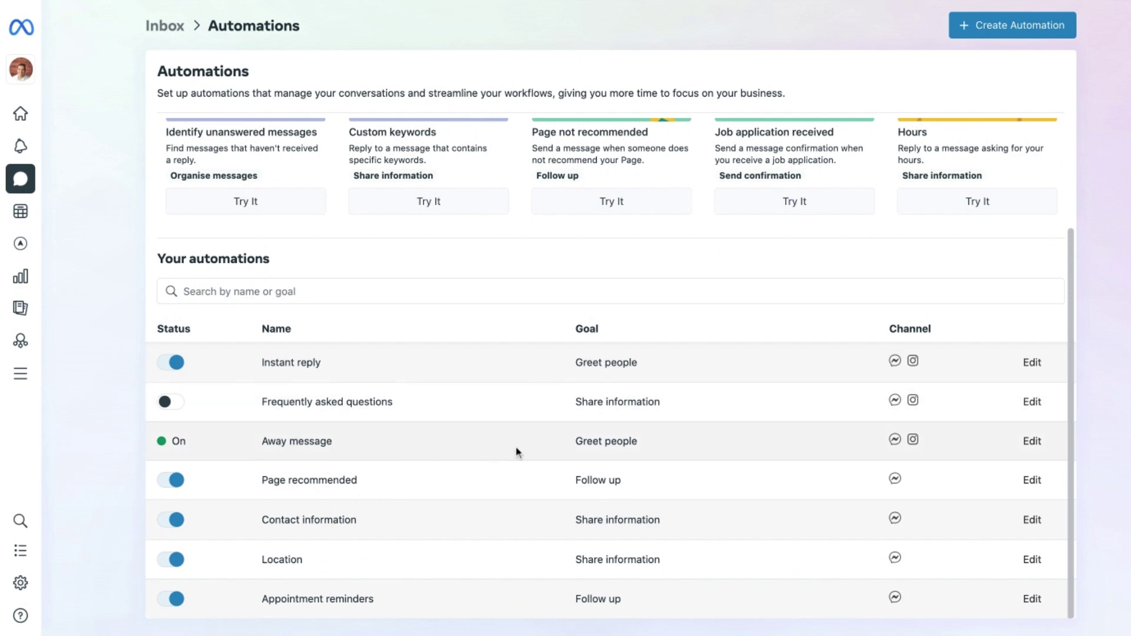
pyautogui.click(1032, 443)
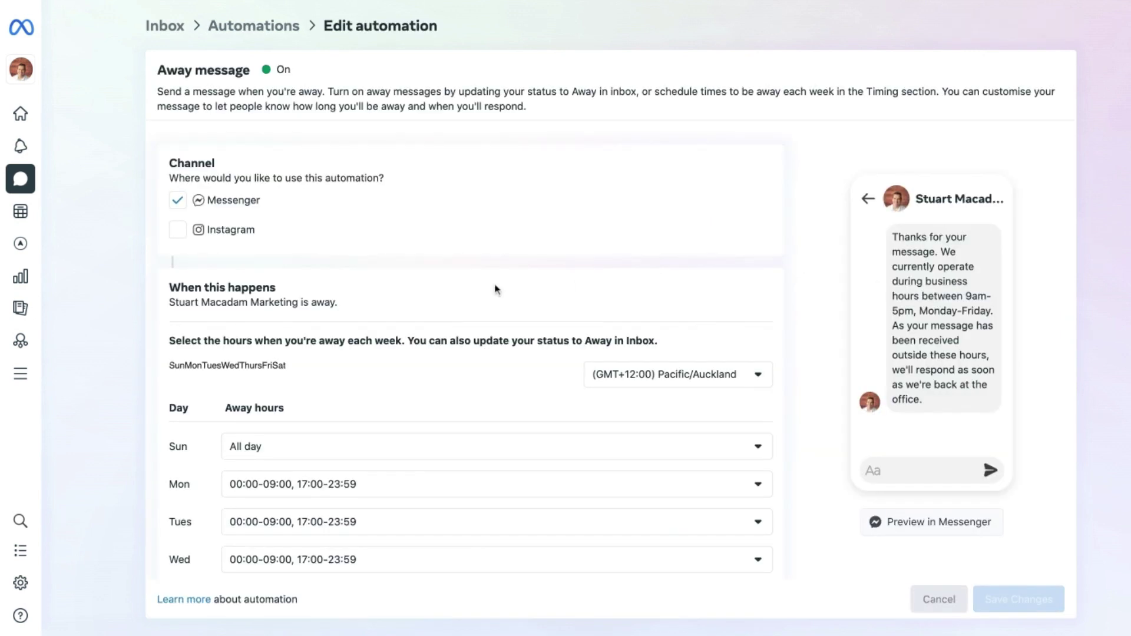
pyautogui.scroll(-2, 530, 292)
pyautogui.scroll(2, 530, 292)
pyautogui.click(180, 233)
# - Examine Monday's away-hour start and end time options and the weekly availability chart of the away message
pyautogui.scroll(-3, 361, 278)
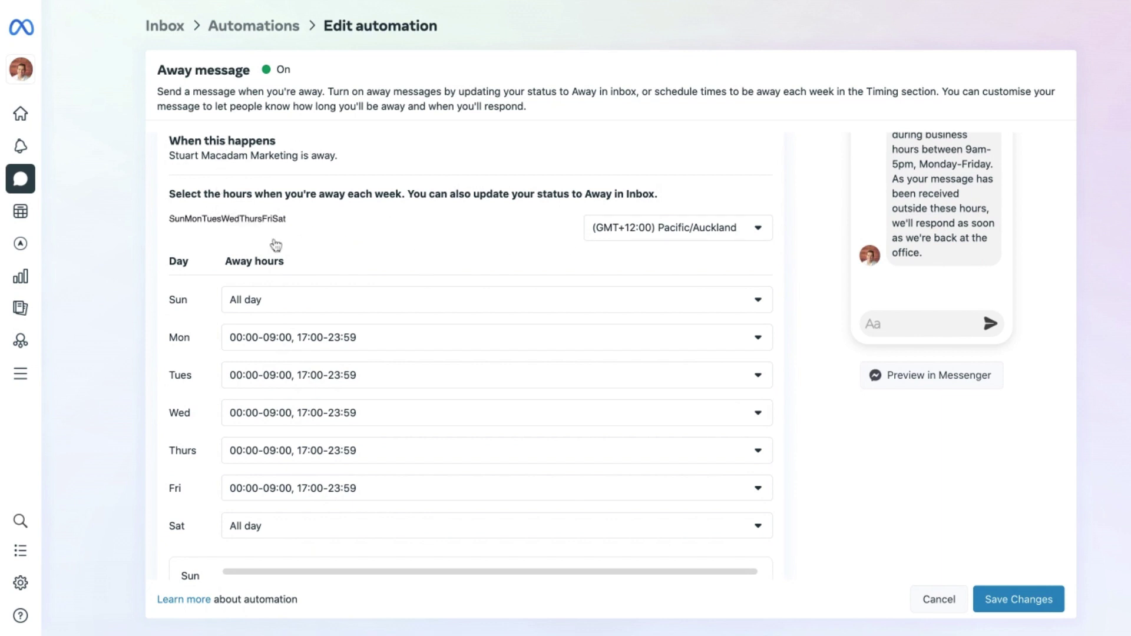
pyautogui.click(243, 349)
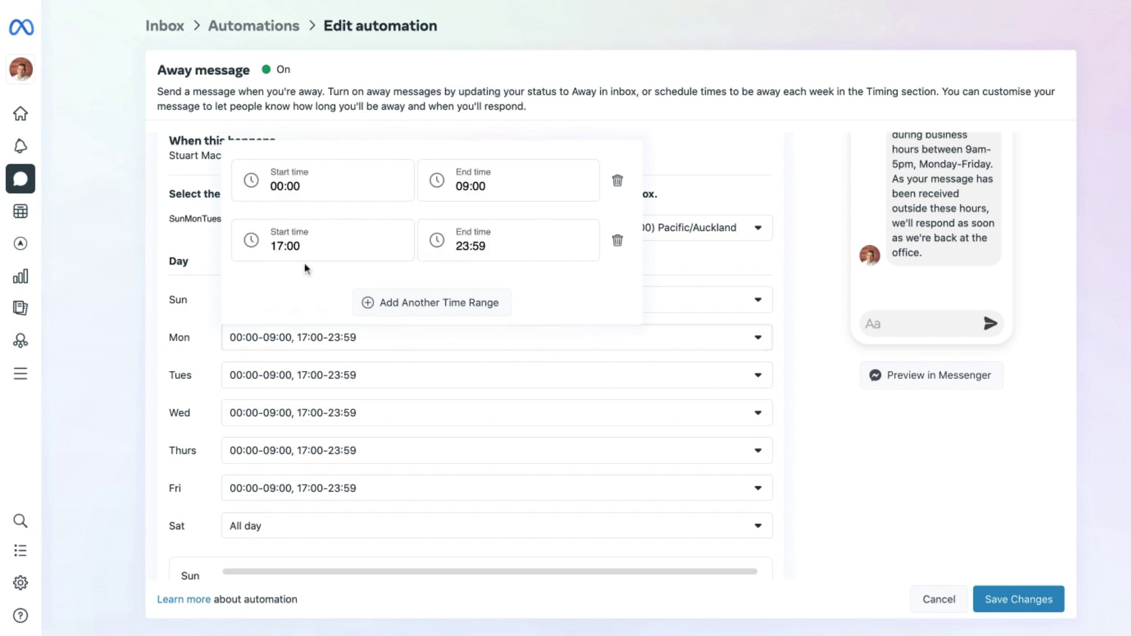
pyautogui.click(284, 185)
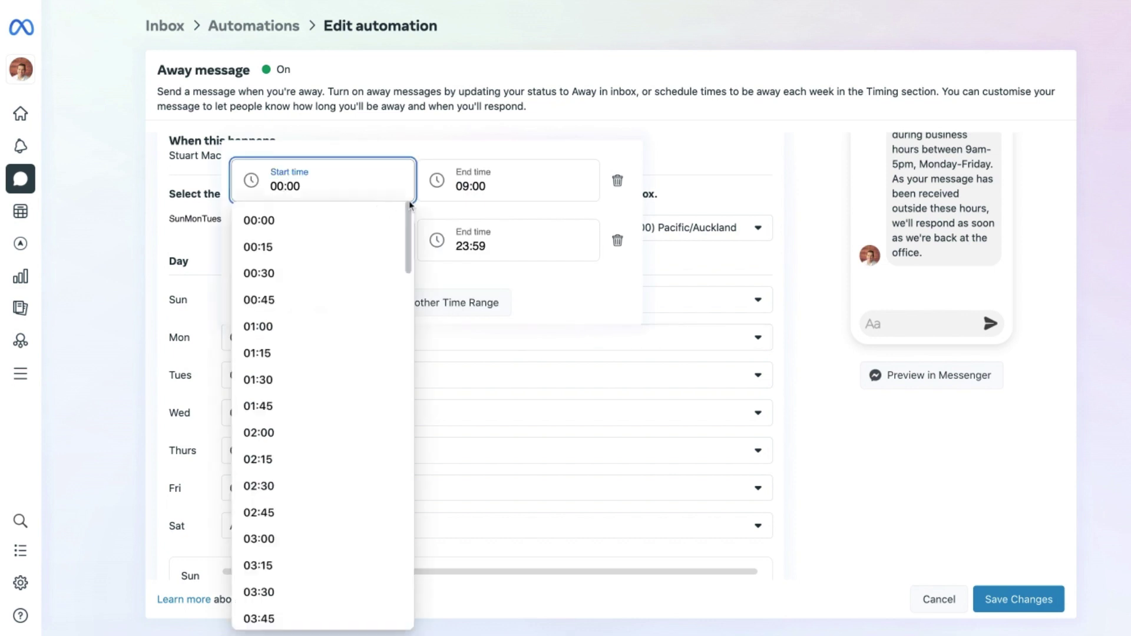
pyautogui.click(484, 187)
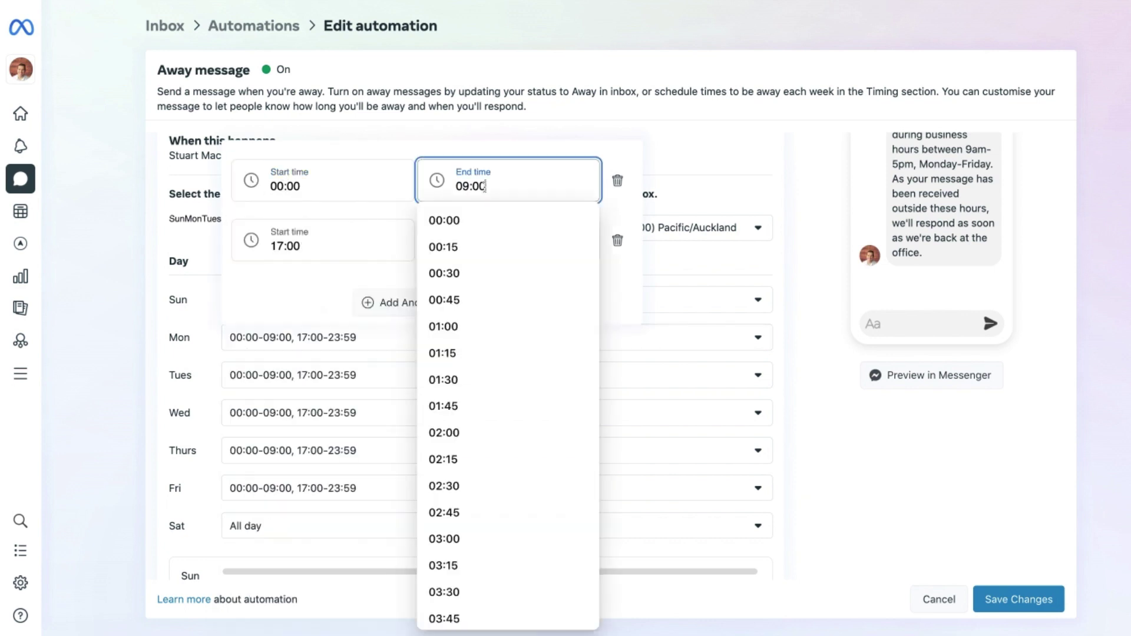
pyautogui.click(799, 194)
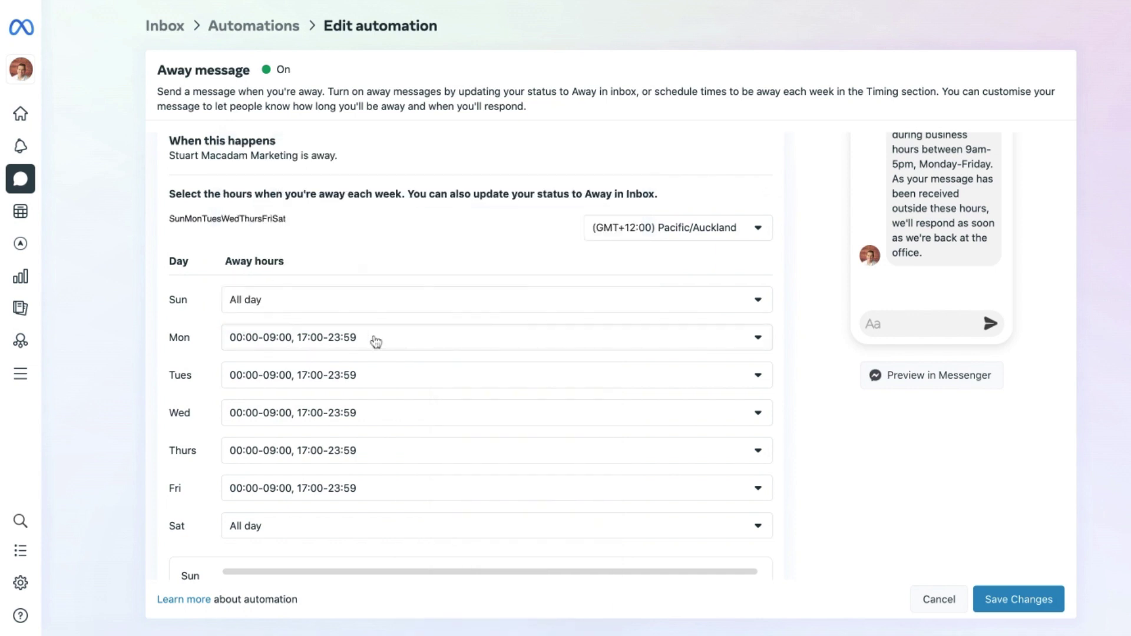
pyautogui.scroll(-5, 375, 341)
pyautogui.scroll(-5, 375, 342)
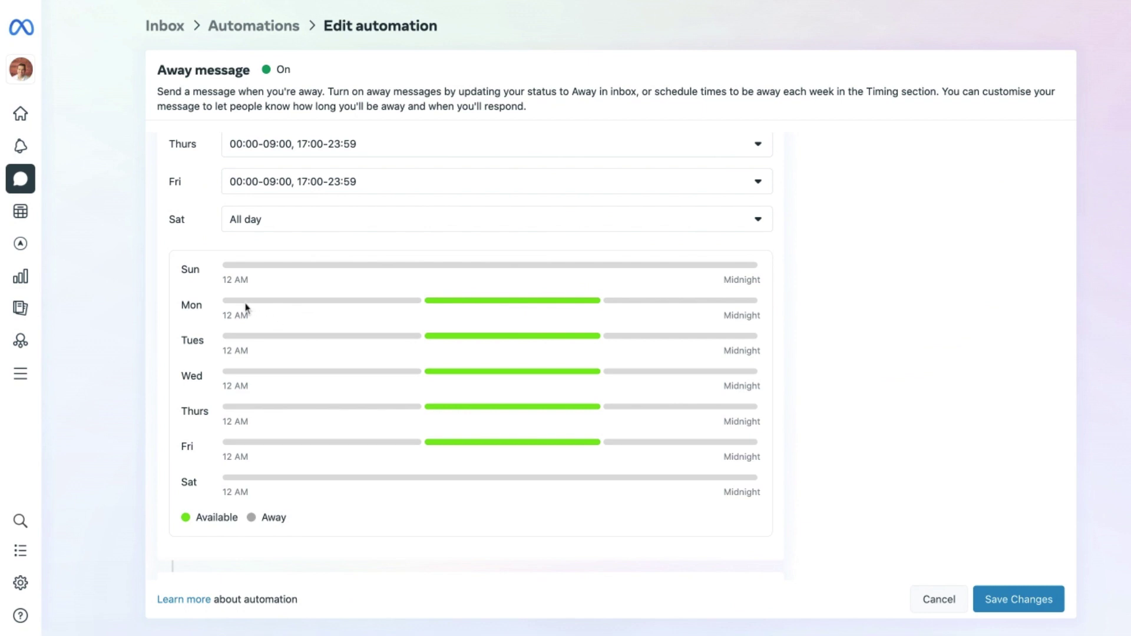
pyautogui.moveTo(247, 308)
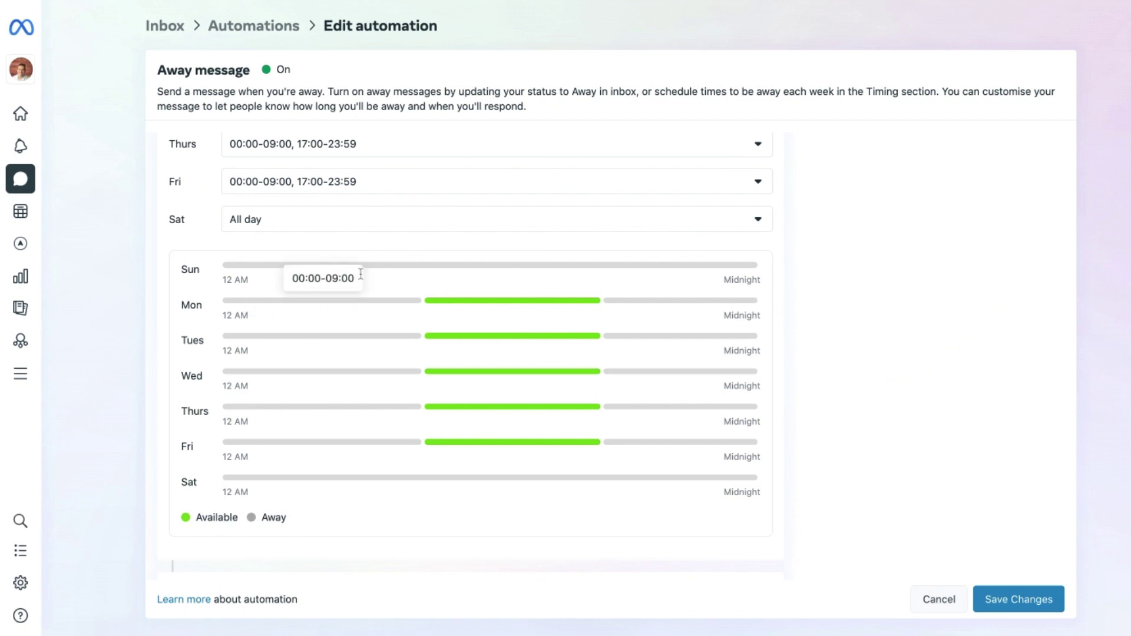
# - Check Monday's available hours and the business hours and days in the away message text, and save the automation changes
pyautogui.moveTo(545, 305)
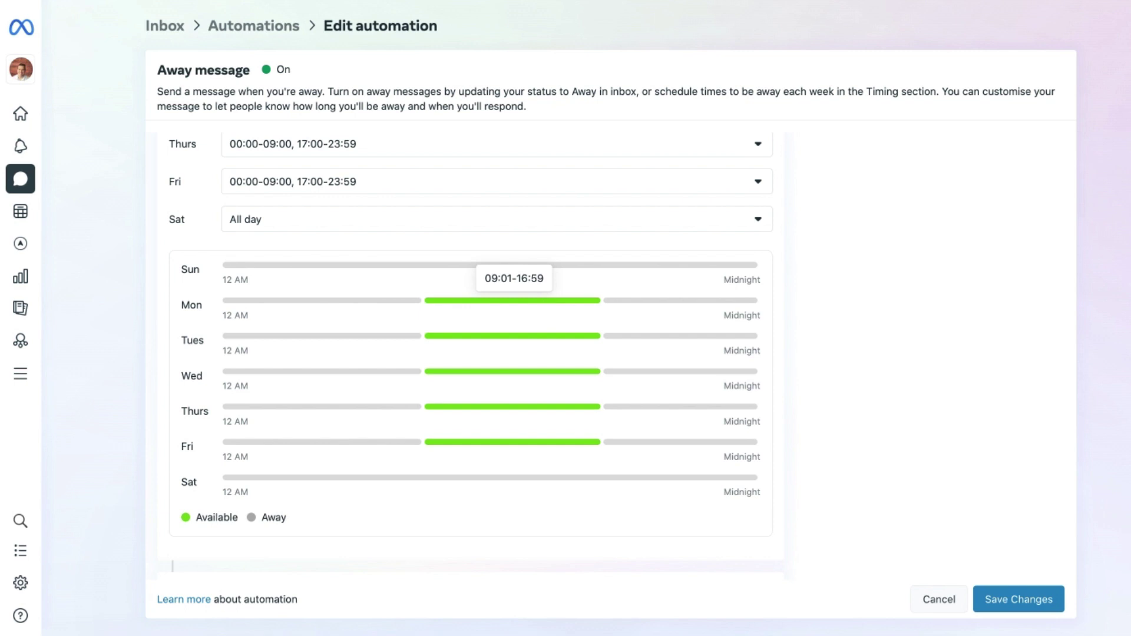
pyautogui.scroll(-5, 545, 305)
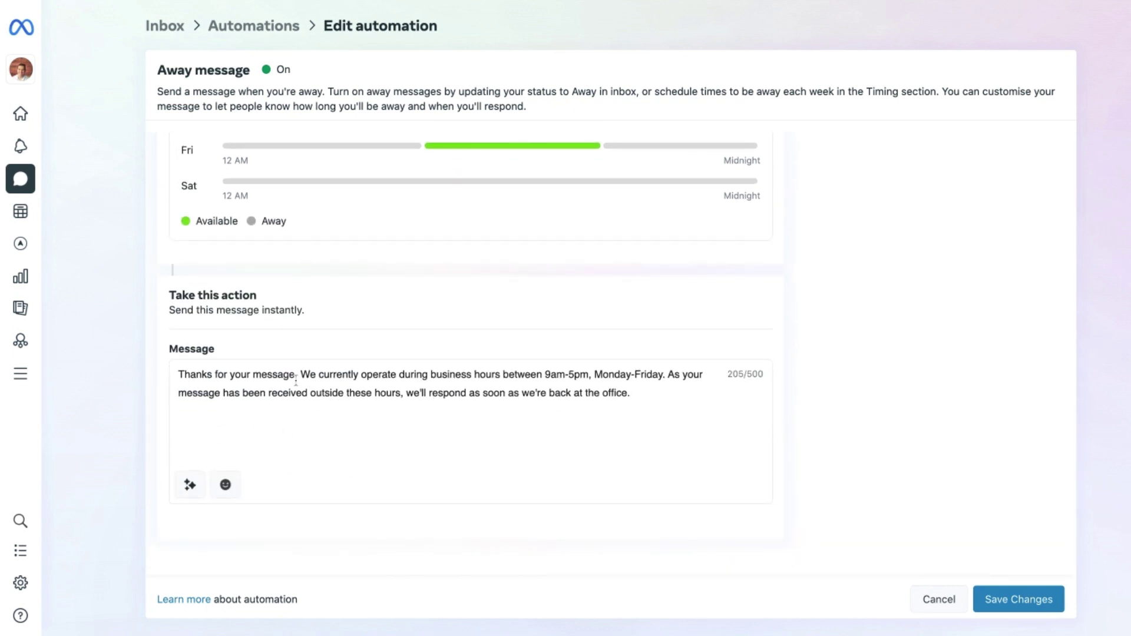
pyautogui.moveTo(651, 393); pyautogui.dragTo(118, 361)
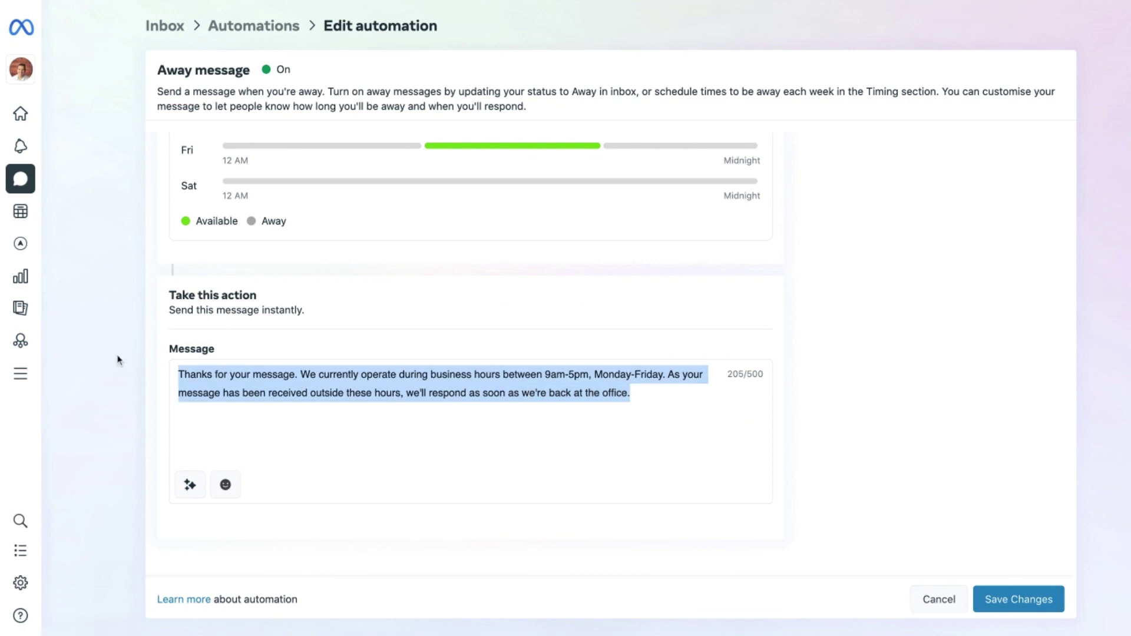
pyautogui.click(549, 437)
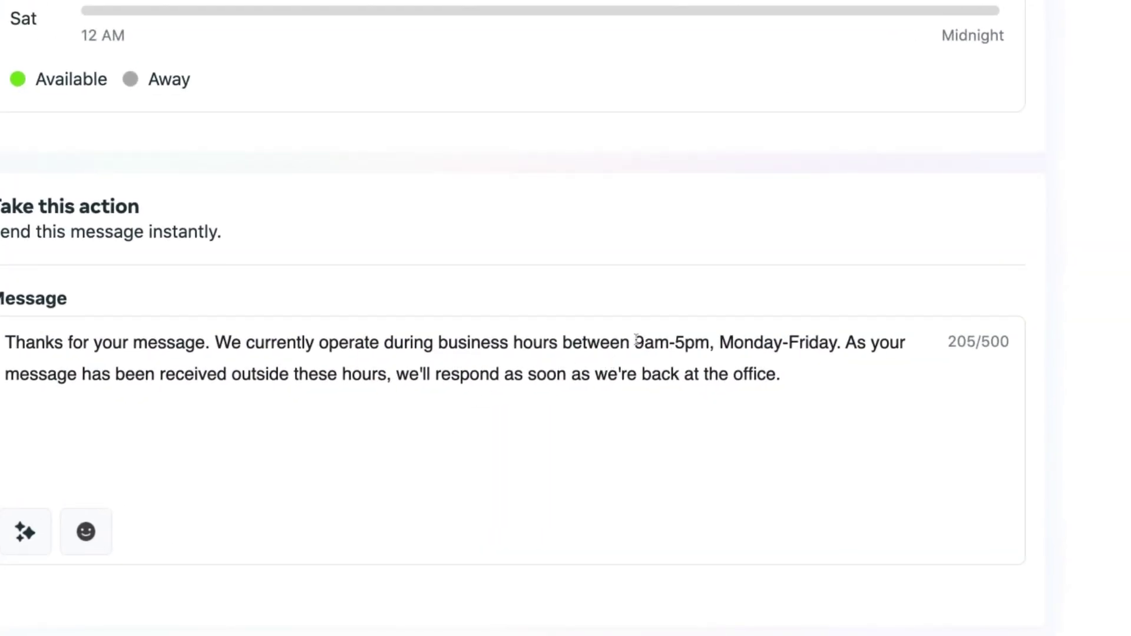
pyautogui.moveTo(635, 343); pyautogui.dragTo(704, 341)
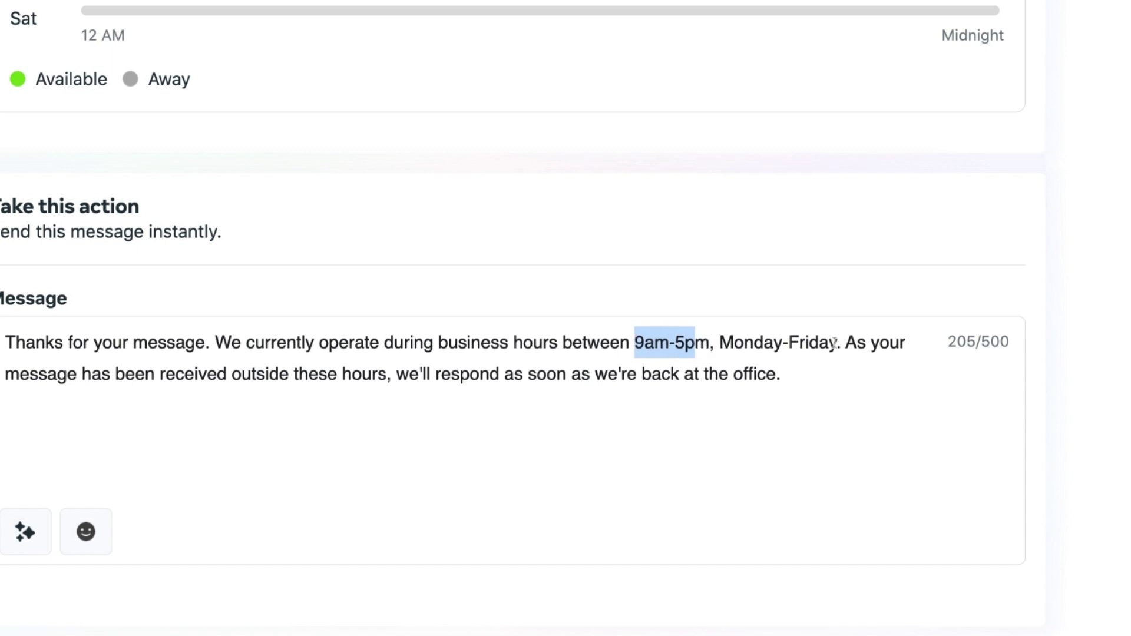
pyautogui.moveTo(838, 343); pyautogui.dragTo(720, 343)
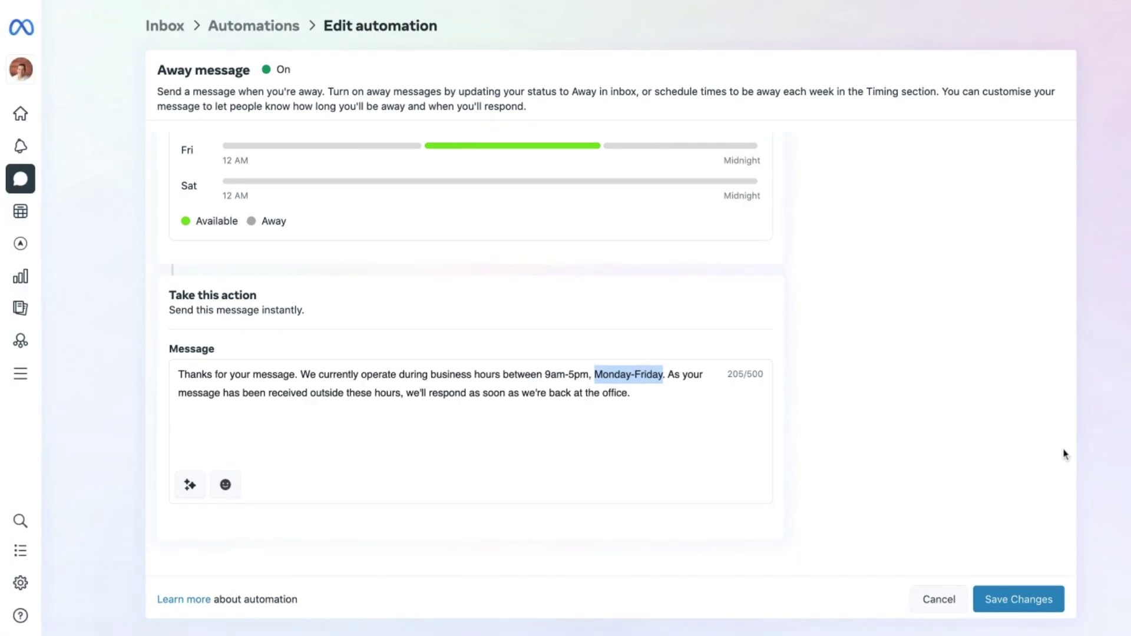
pyautogui.click(1025, 602)
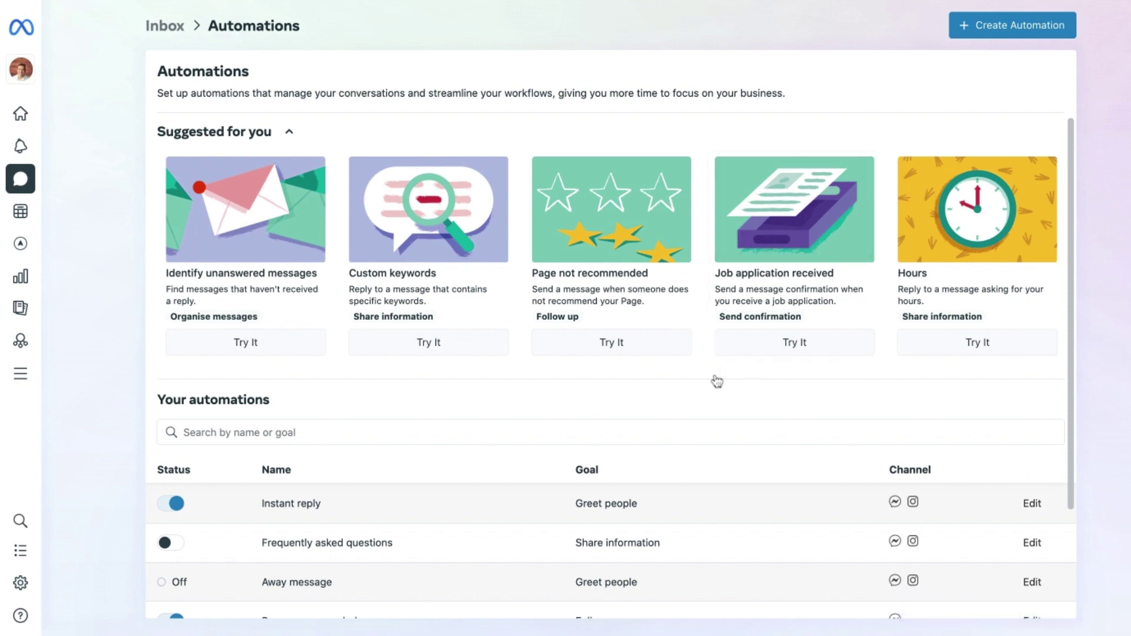
# - Switch the Instant reply automation off and back on in the list of existing automations
pyautogui.scroll(-3, 717, 382)
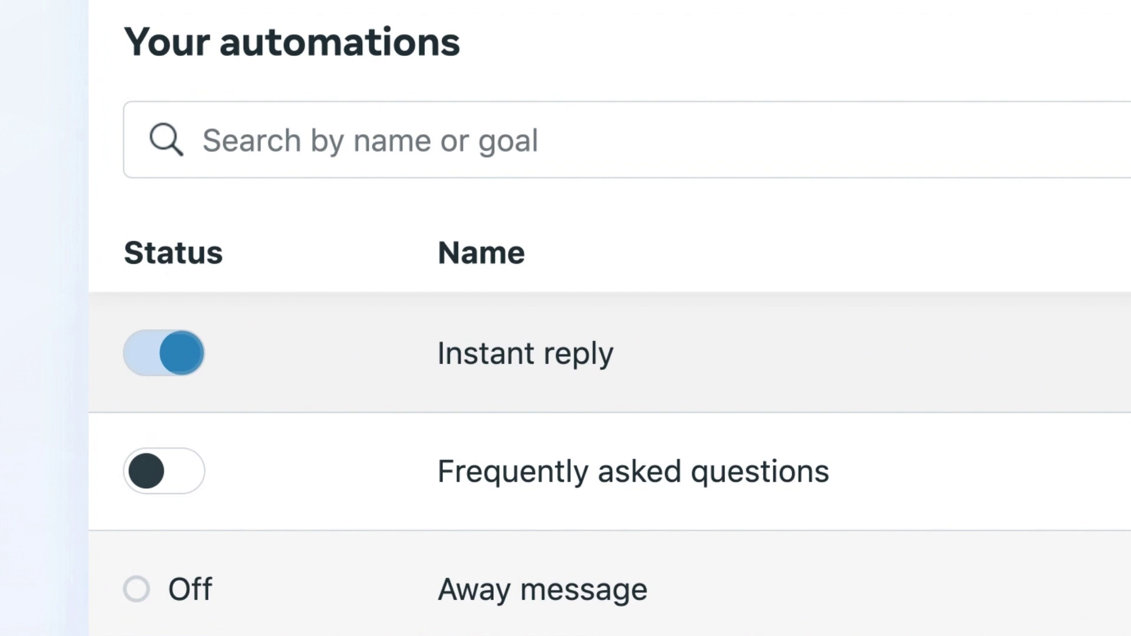
pyautogui.click(145, 354)
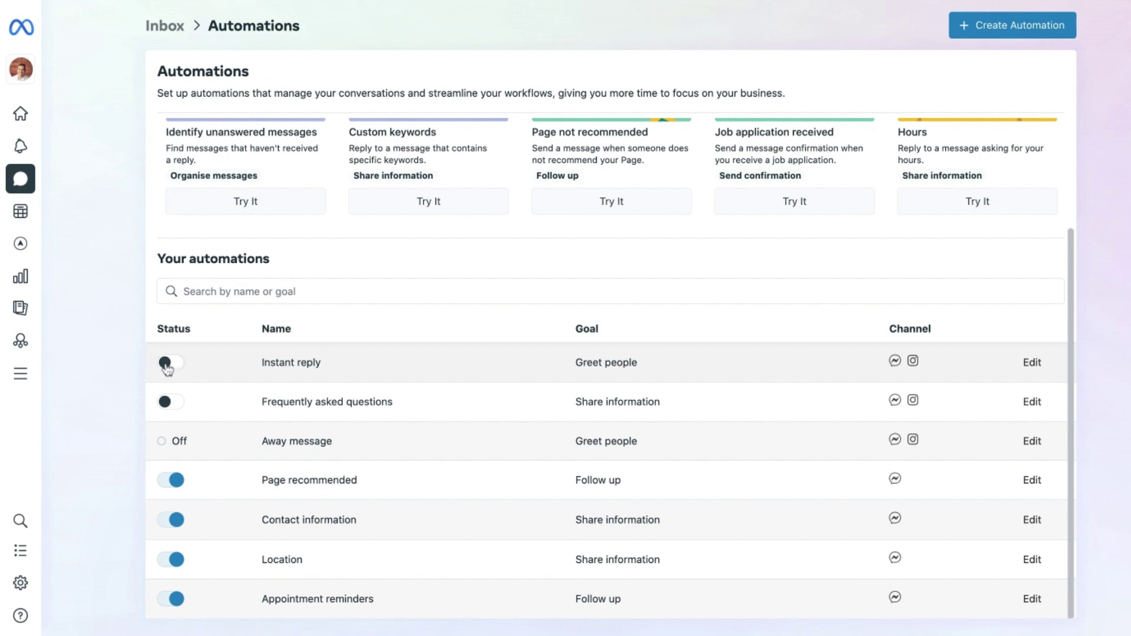
pyautogui.click(169, 365)
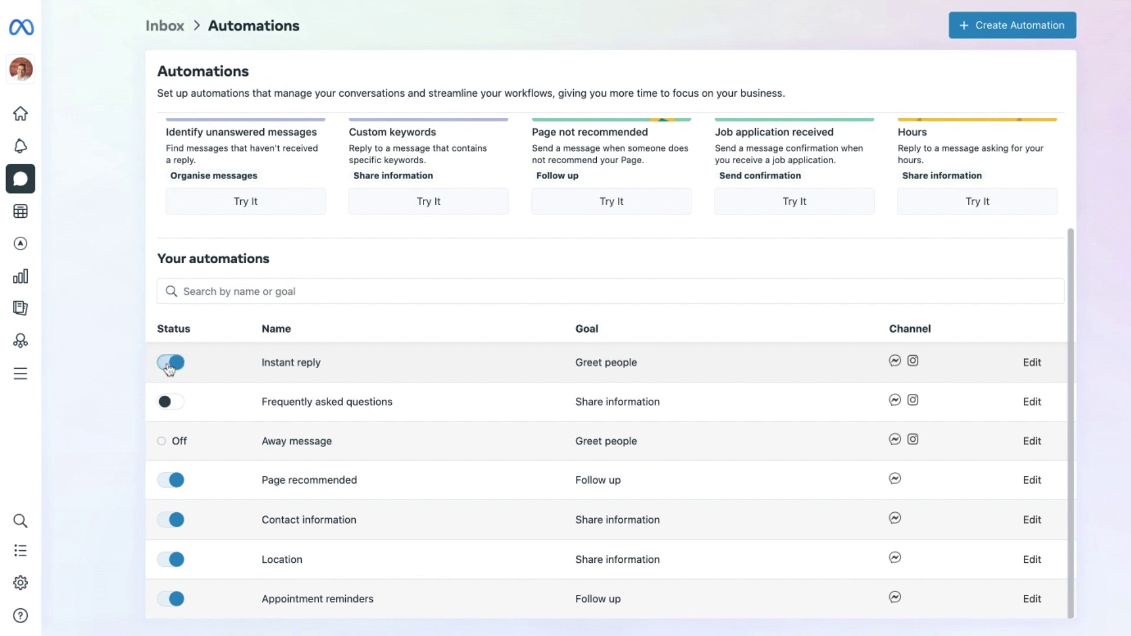